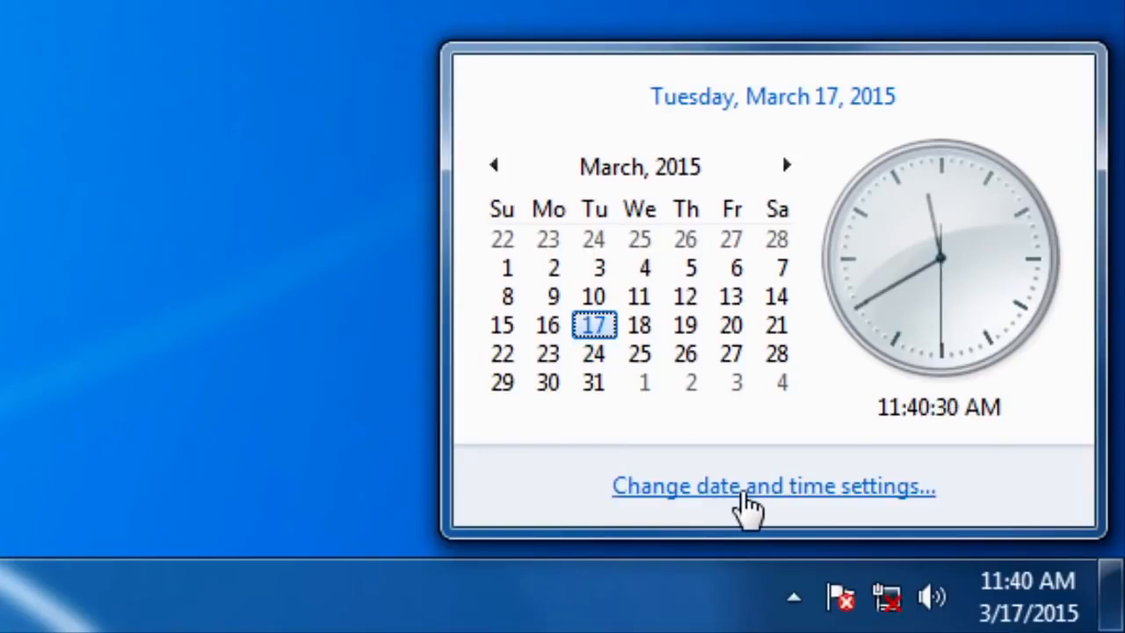
Set the system clock to 12:40:00 AM in the date and time settings and accept the change.
click(745, 499)
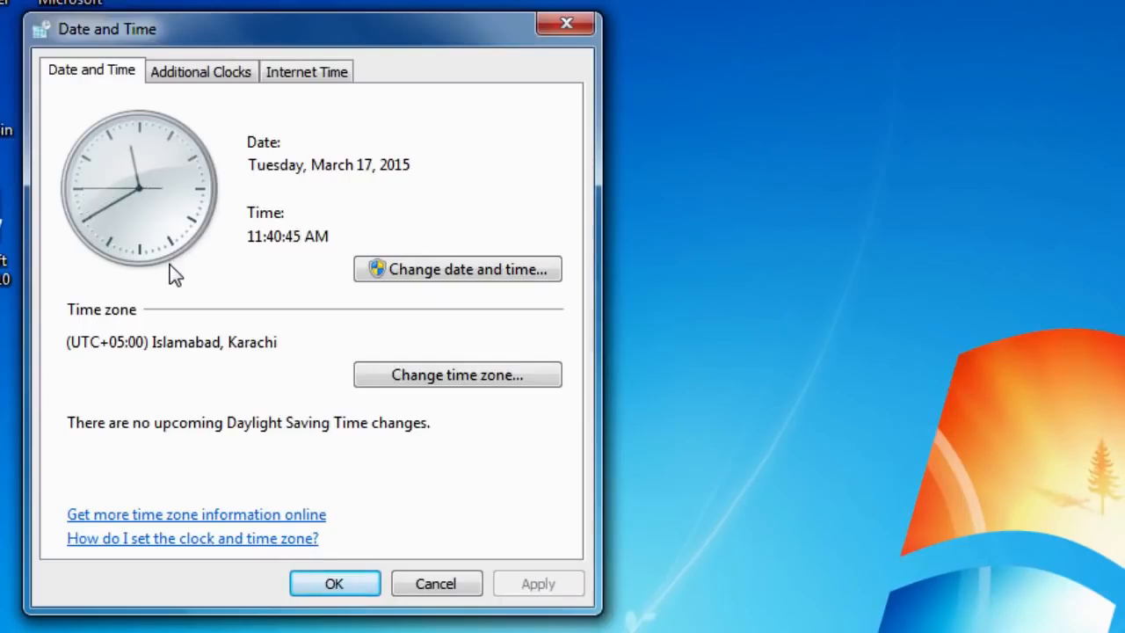
click(450, 276)
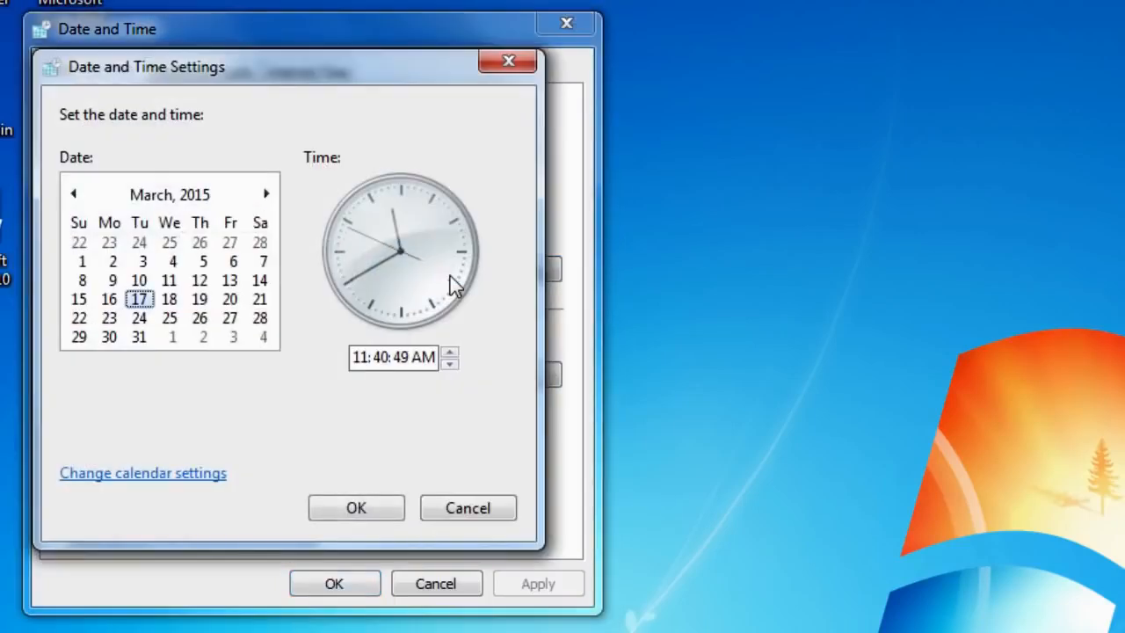
click(377, 356)
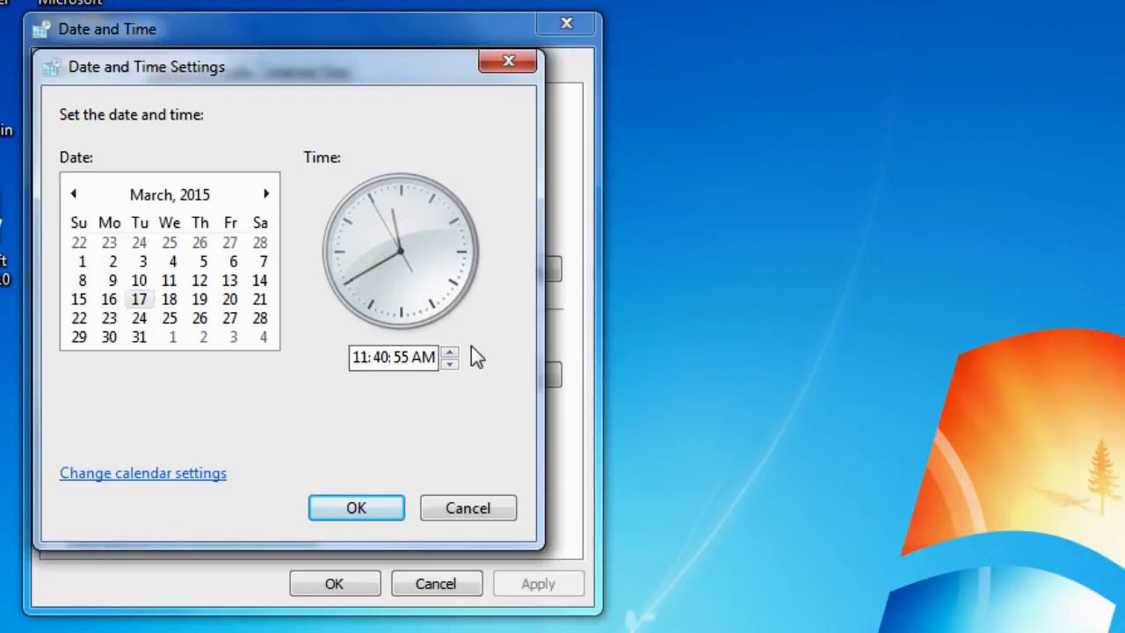
text(12)
key(Right)
key(Right)
text(00)
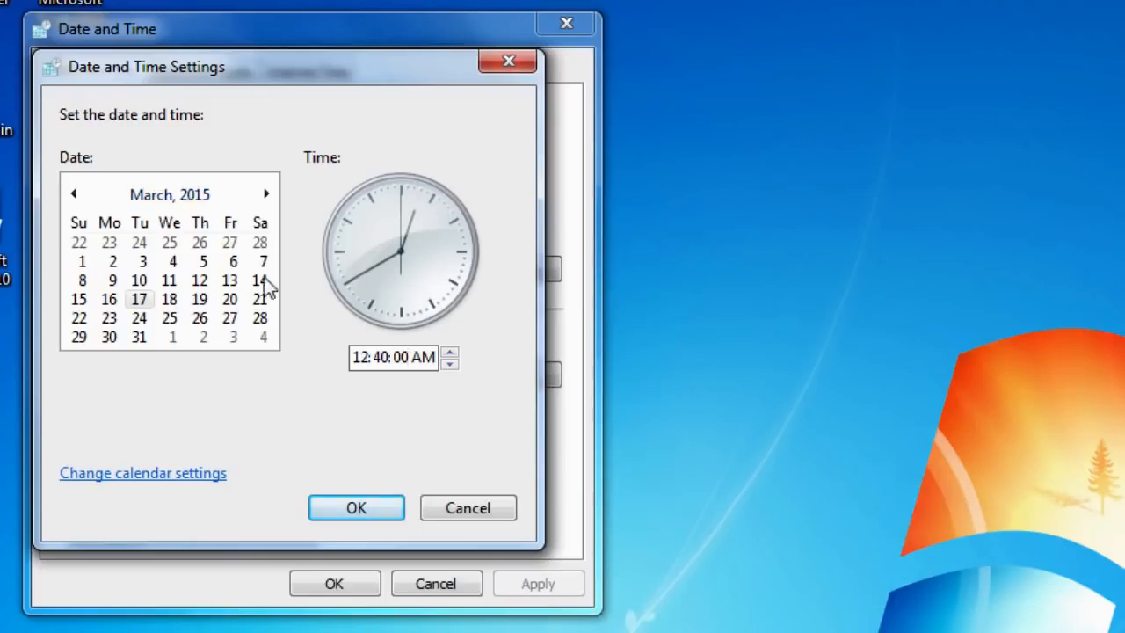
click(400, 520)
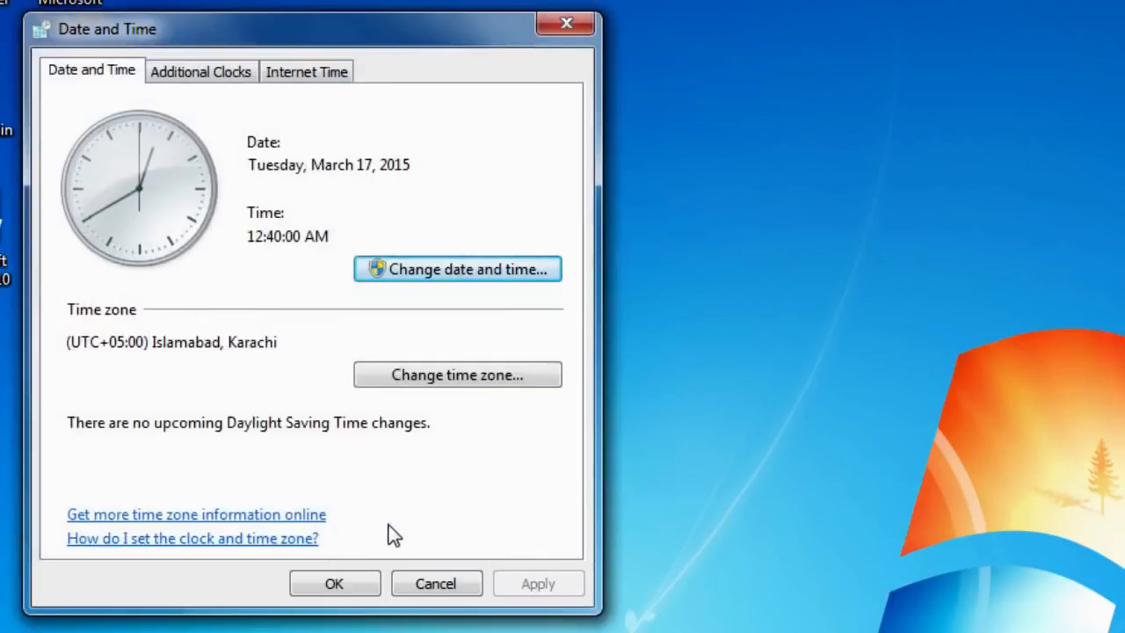
click(357, 575)
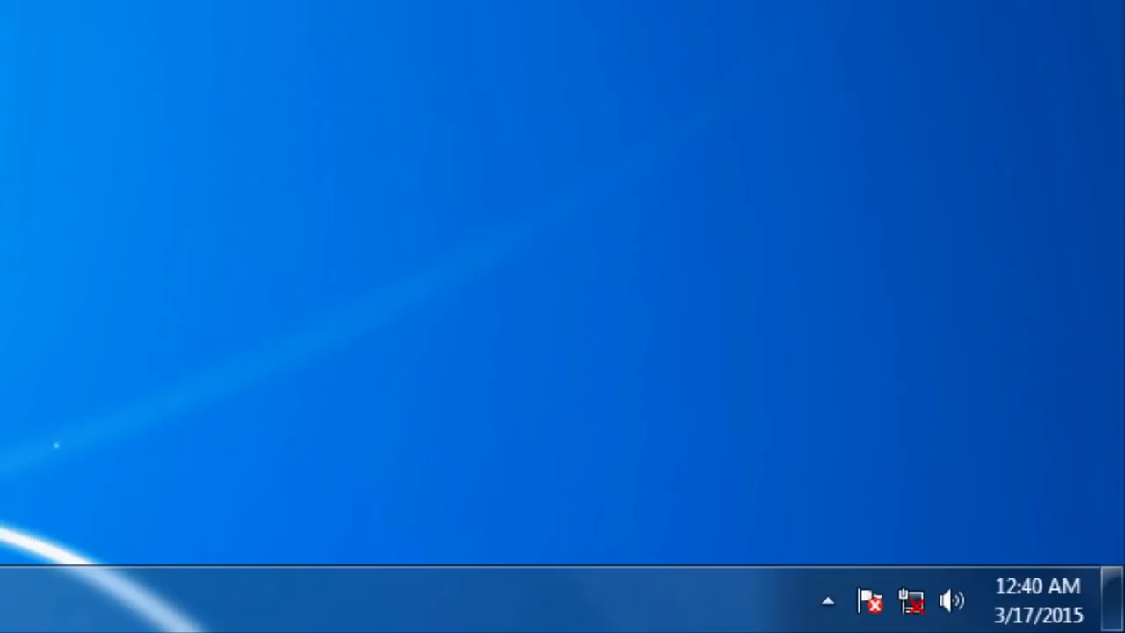
Open the speaker volume control and raise the volume slightly.
click(950, 595)
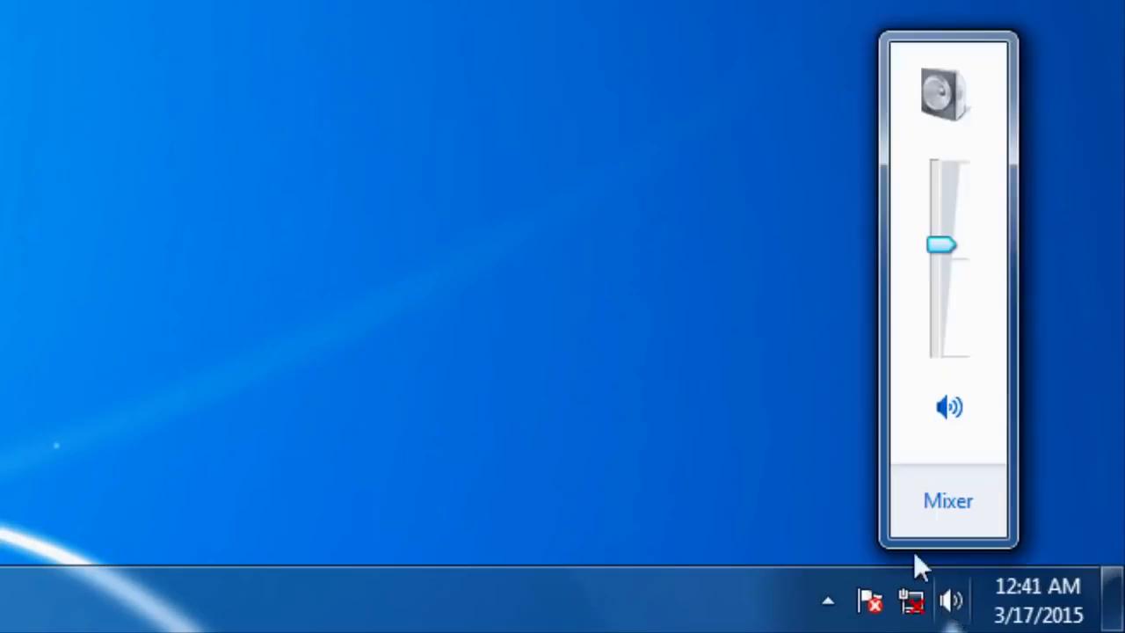
mouse_move(953, 250)
mouse_down()
mouse_move(946, 172)
mouse_move(942, 247)
mouse_up()
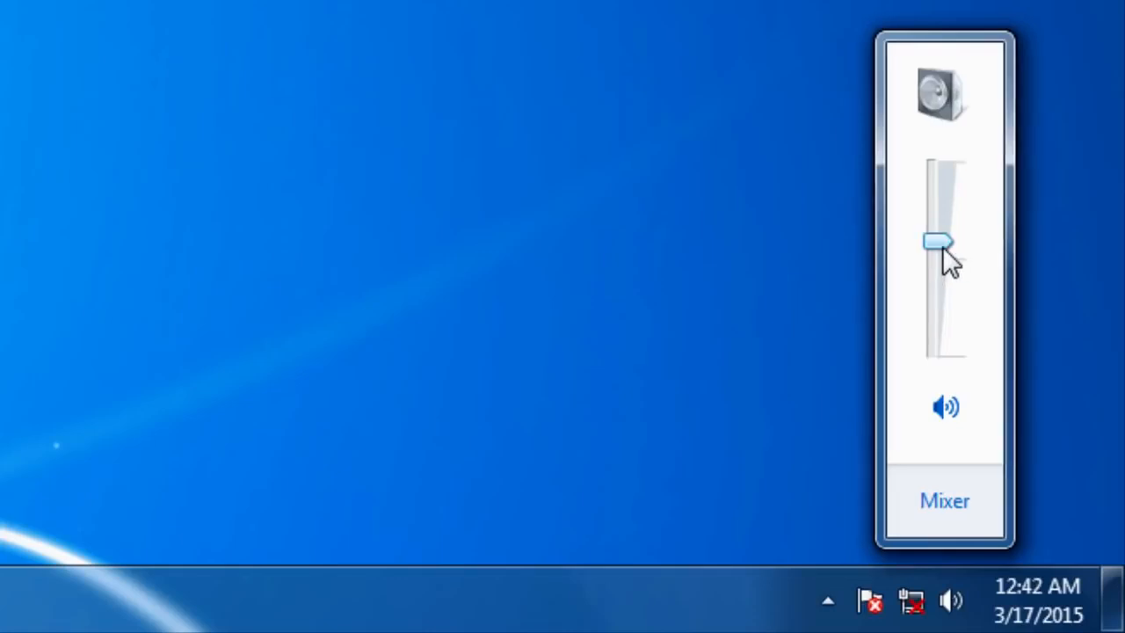
Apply the Architecture Aero theme in the desktop personalization settings and minimize the window to show the desktop.
right_click(563, 619)
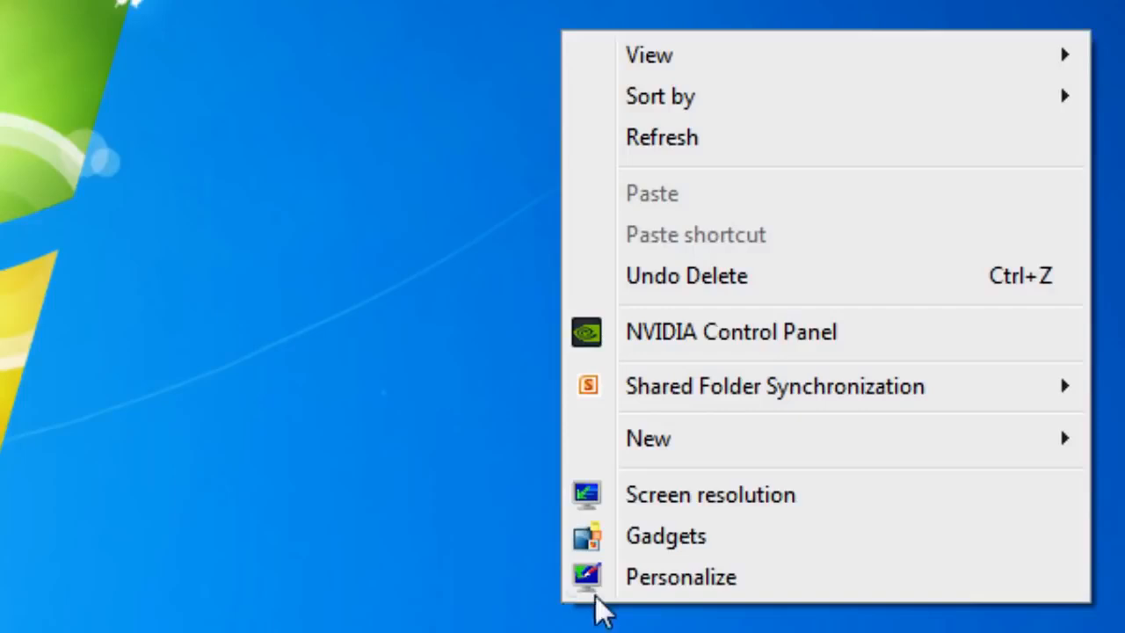
click(682, 578)
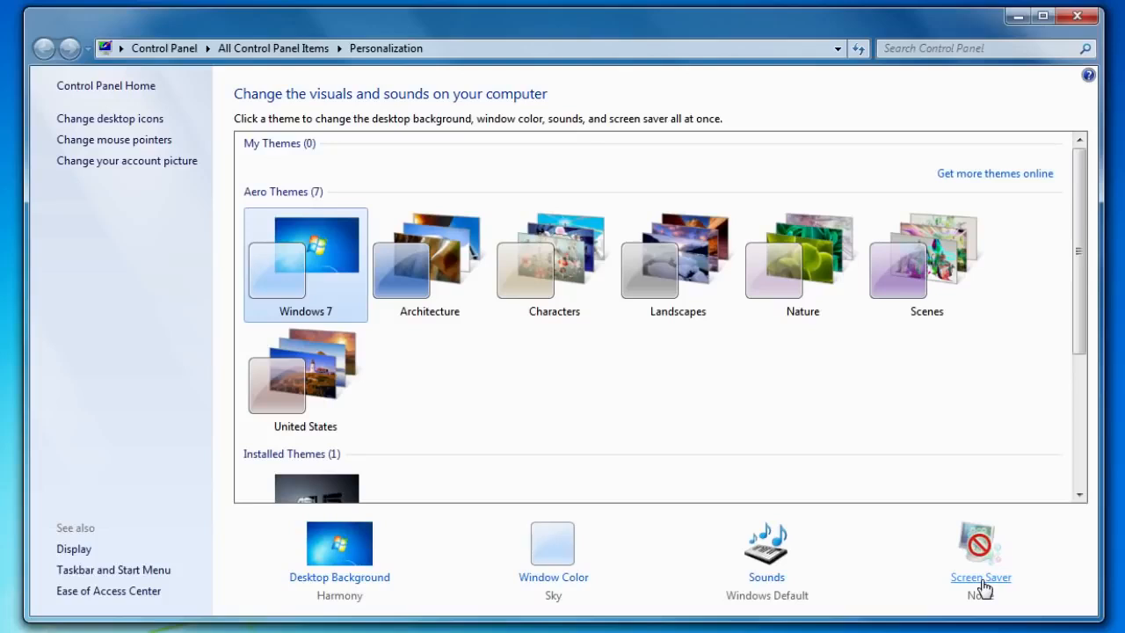
click(449, 310)
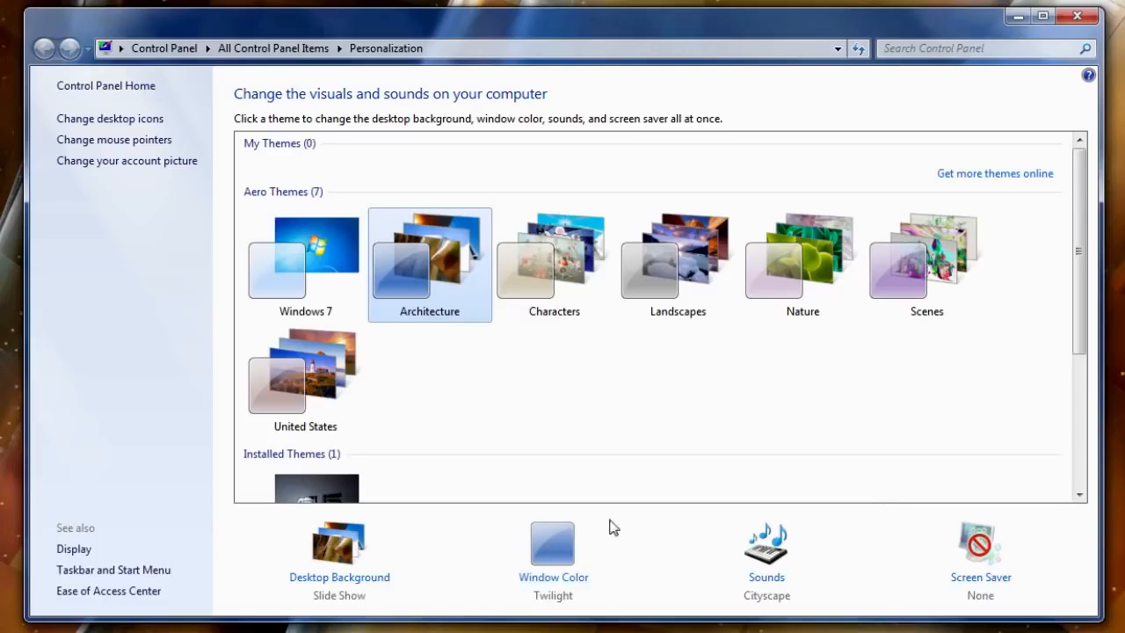
click(1018, 16)
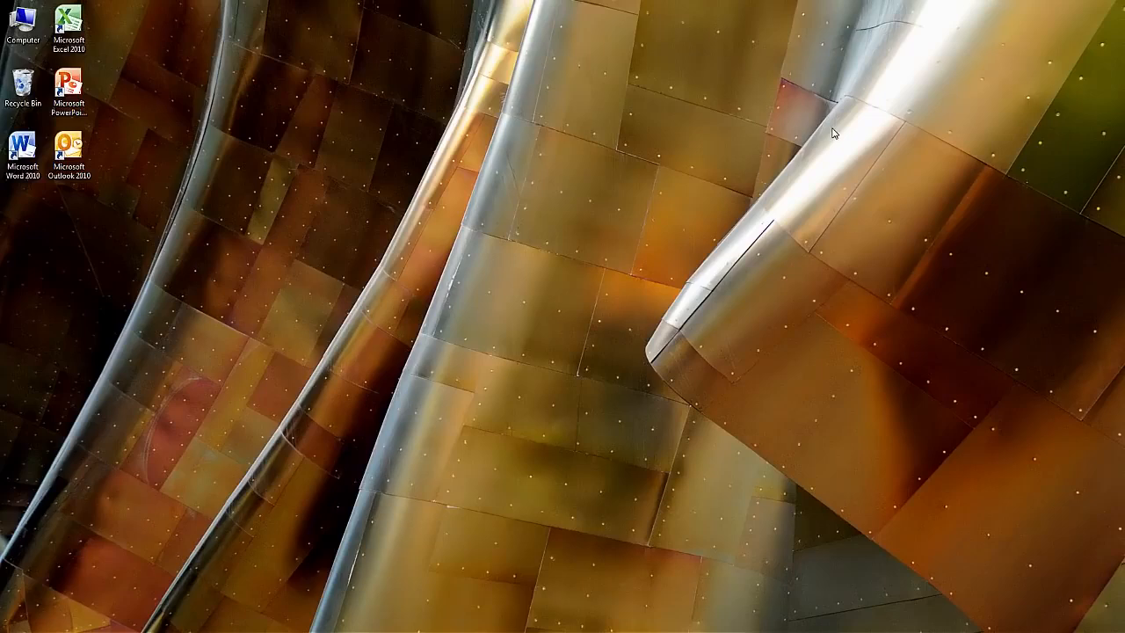
Reopen the personalization settings and choose the fifth Architecture picture as the desktop background.
right_click(832, 129)
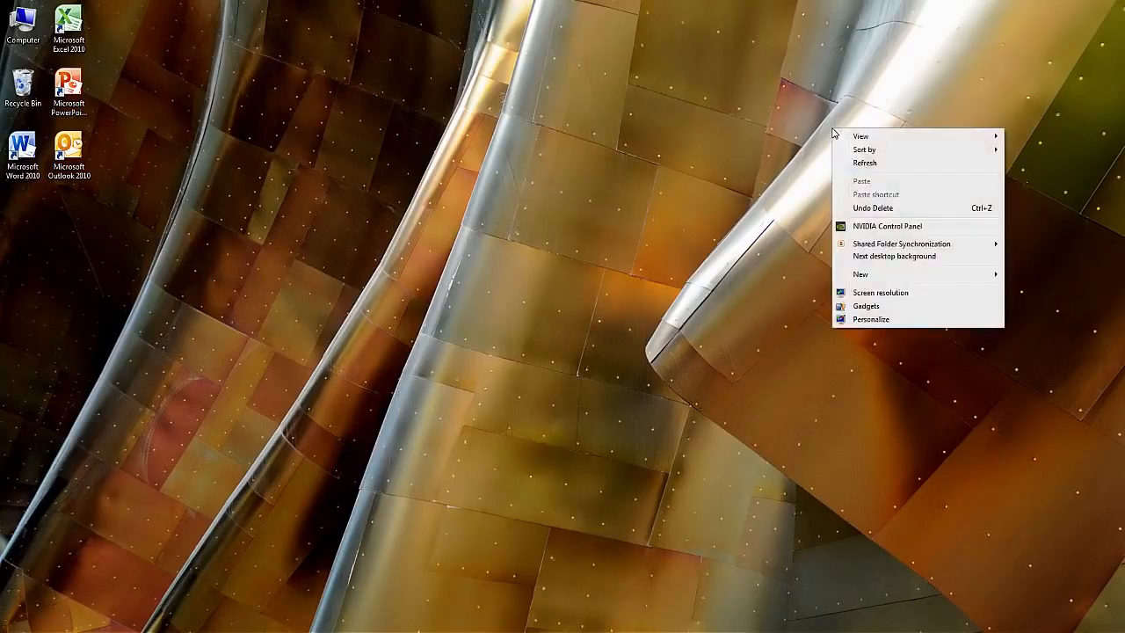
click(863, 320)
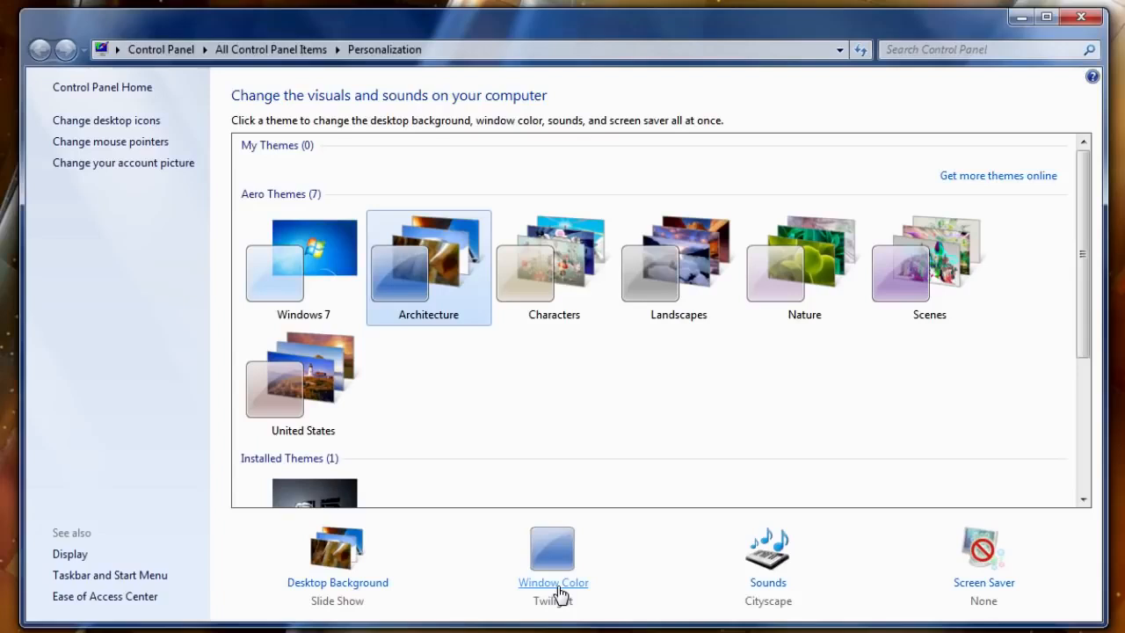
click(350, 573)
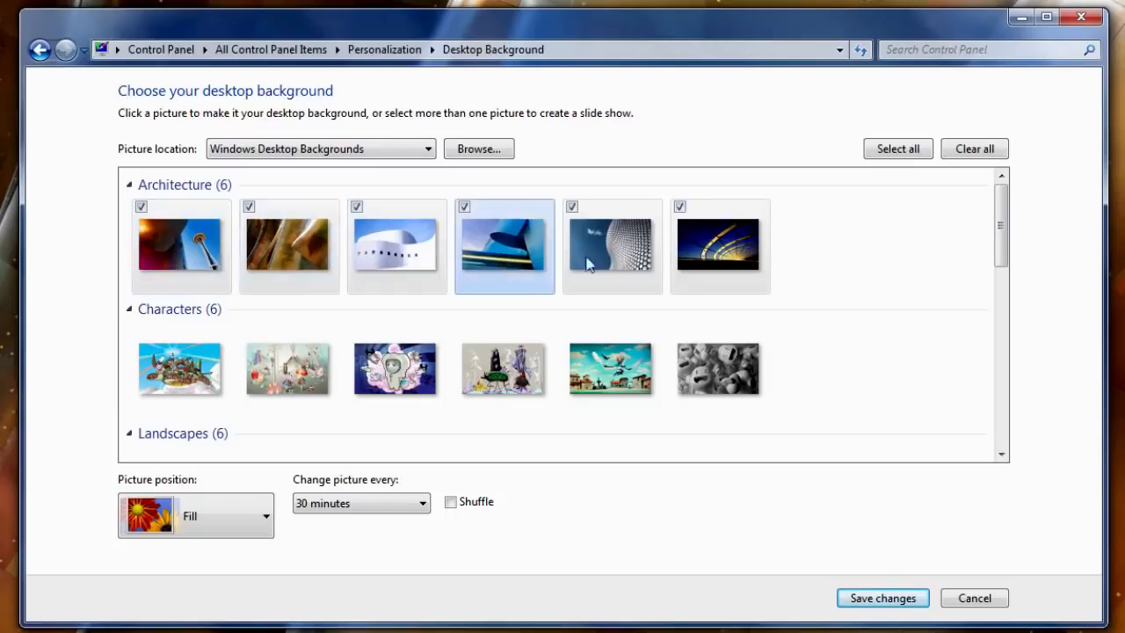
drag(1001, 247, 1029, 252)
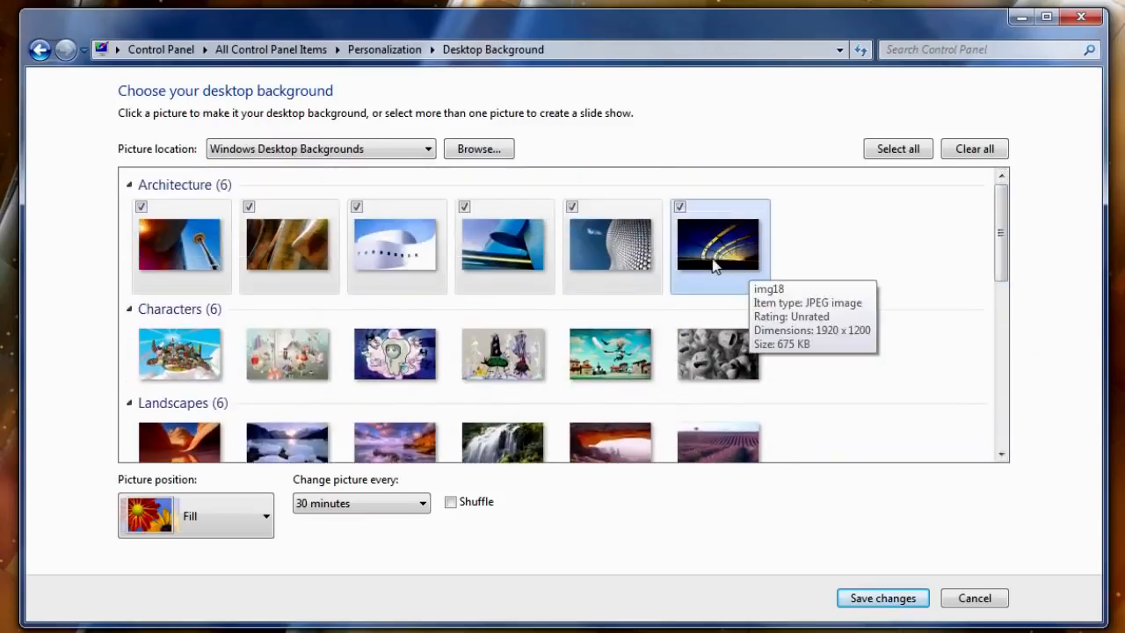
click(641, 269)
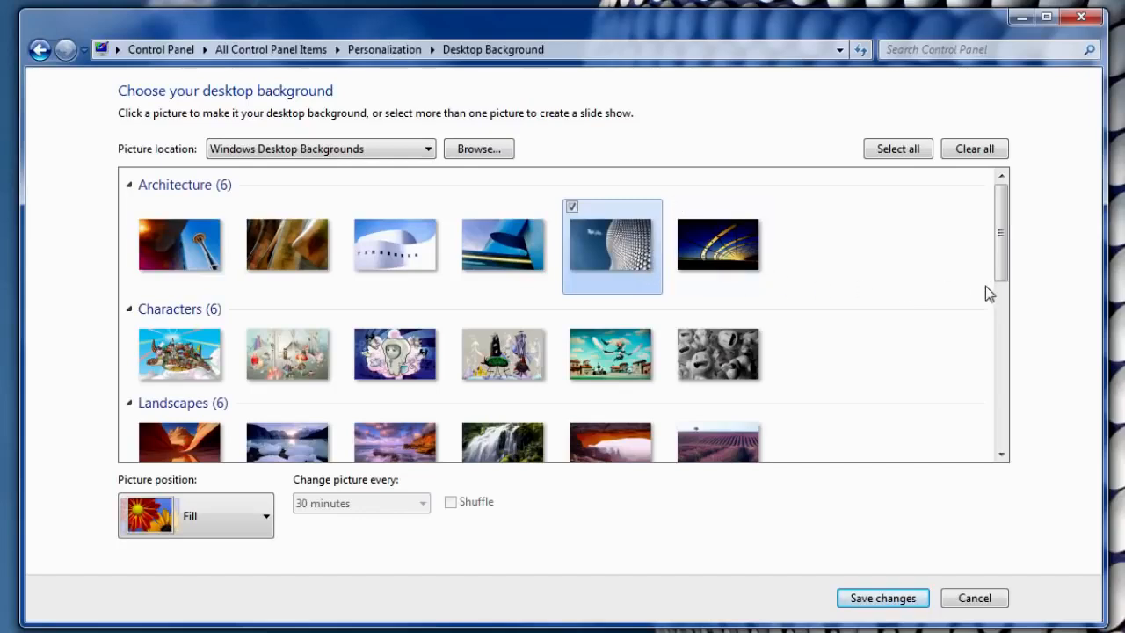
Create a background slide show from all listed pictures, changing every 10 seconds, and save the changes.
drag(1000, 277, 1000, 447)
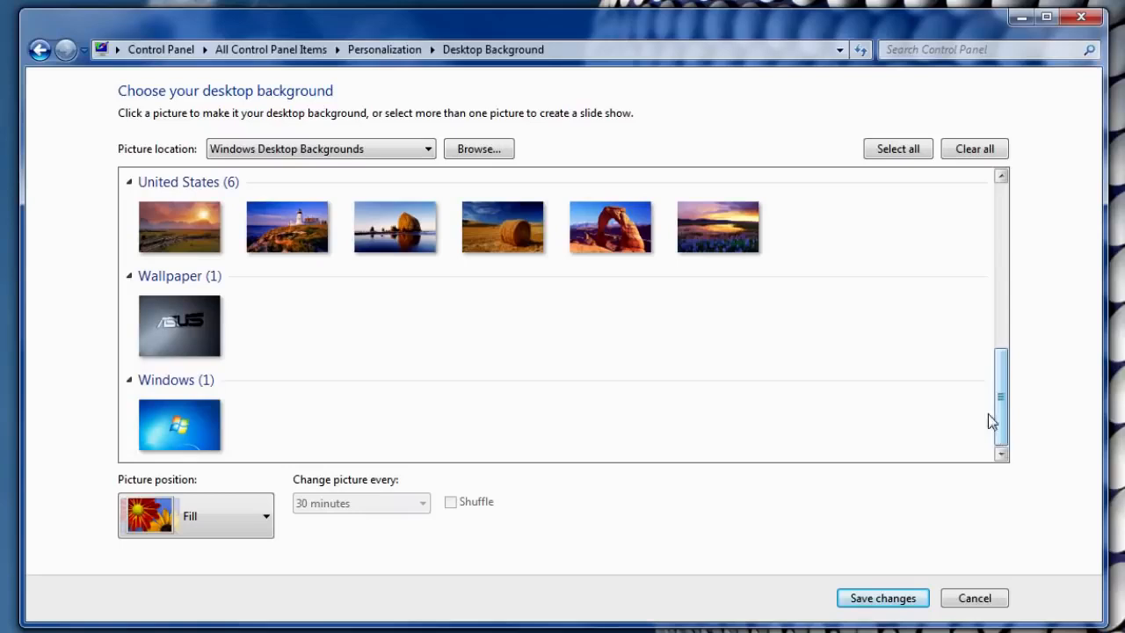
click(909, 151)
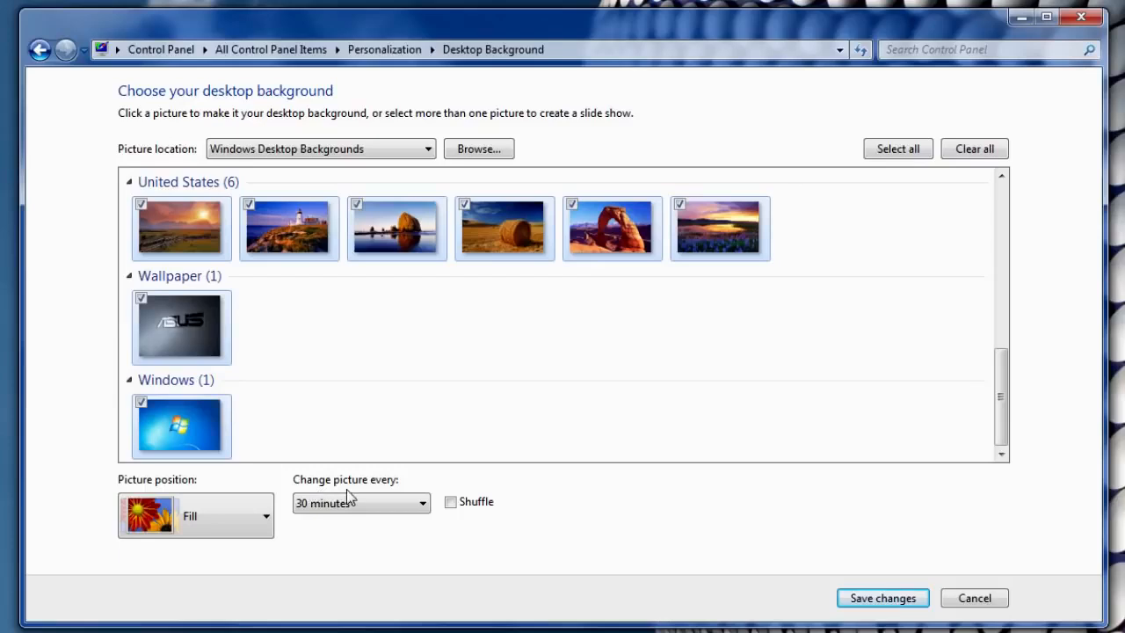
click(425, 507)
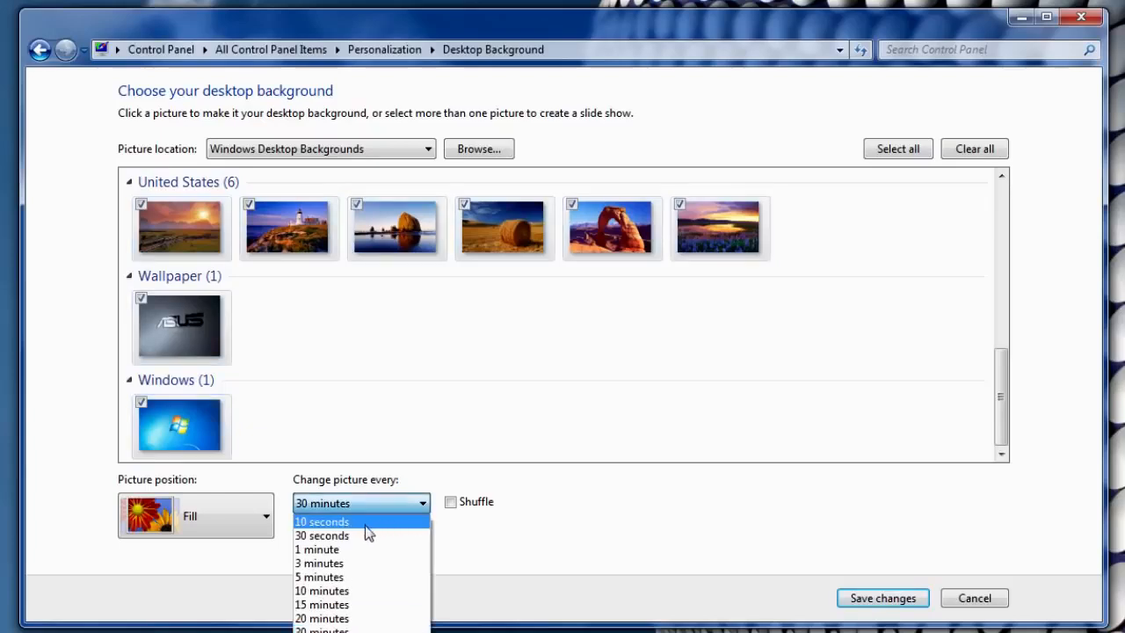
click(322, 524)
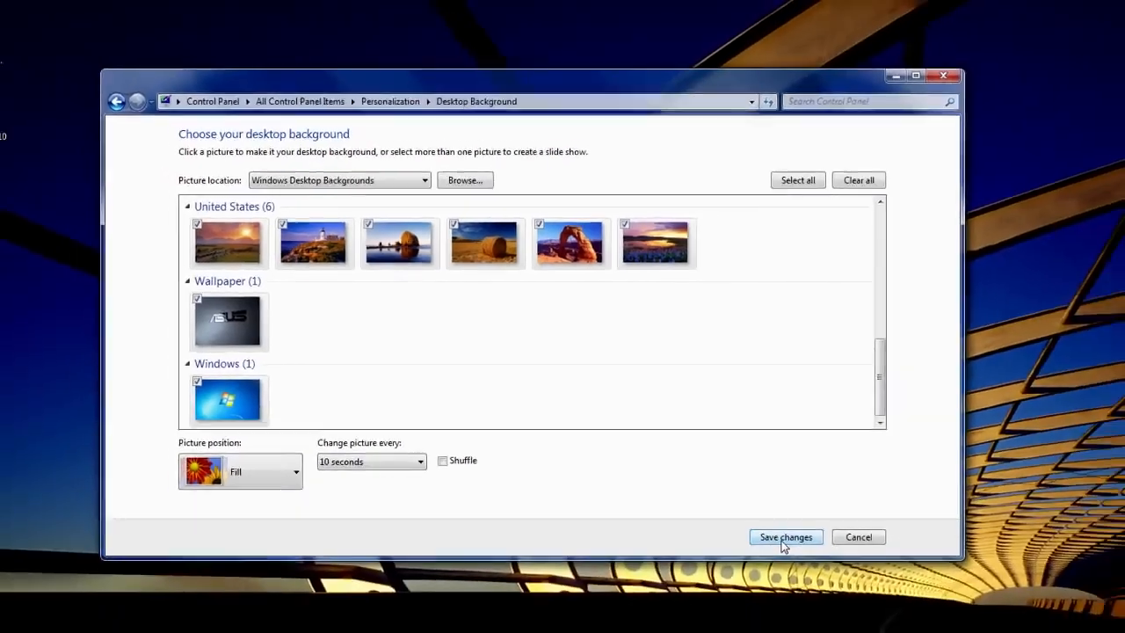
click(876, 596)
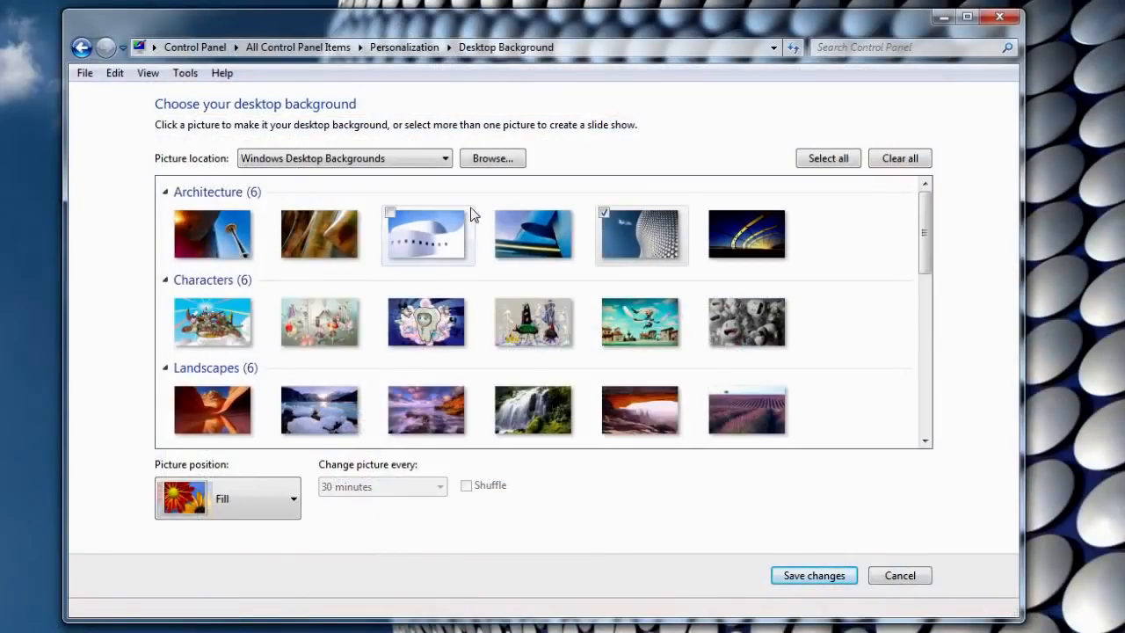
Browse to the My Pictures folder and choose the green hillside meadow picture as the desktop background.
click(492, 166)
click(267, 261)
click(276, 316)
click(332, 334)
click(413, 464)
click(409, 245)
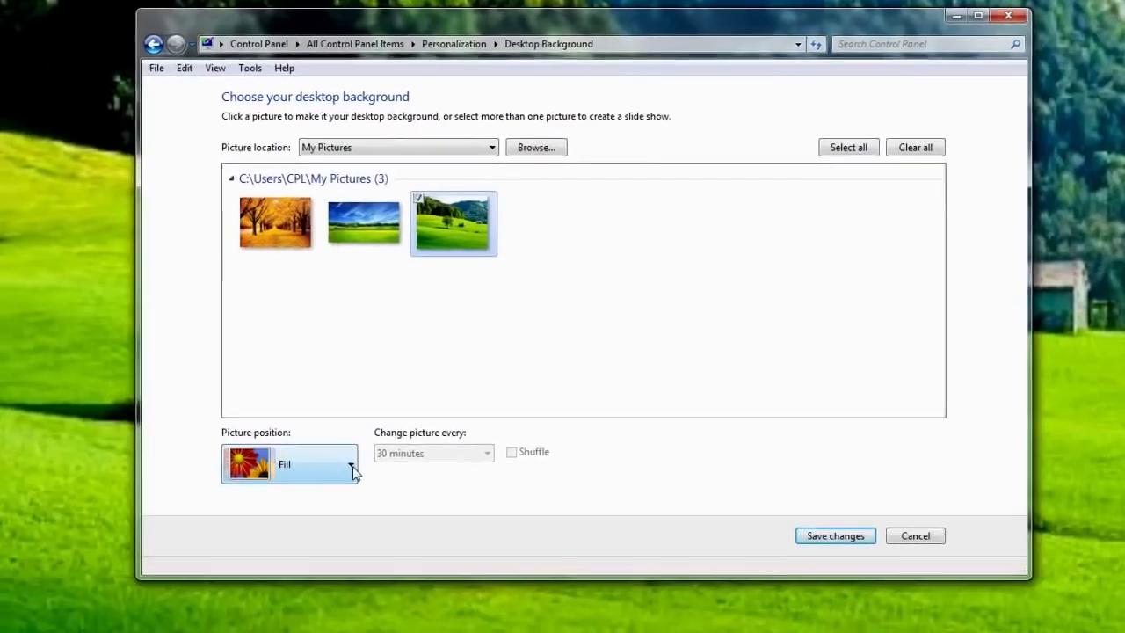
Set the background's picture position to Fill and minimize the window to view the desktop.
click(298, 508)
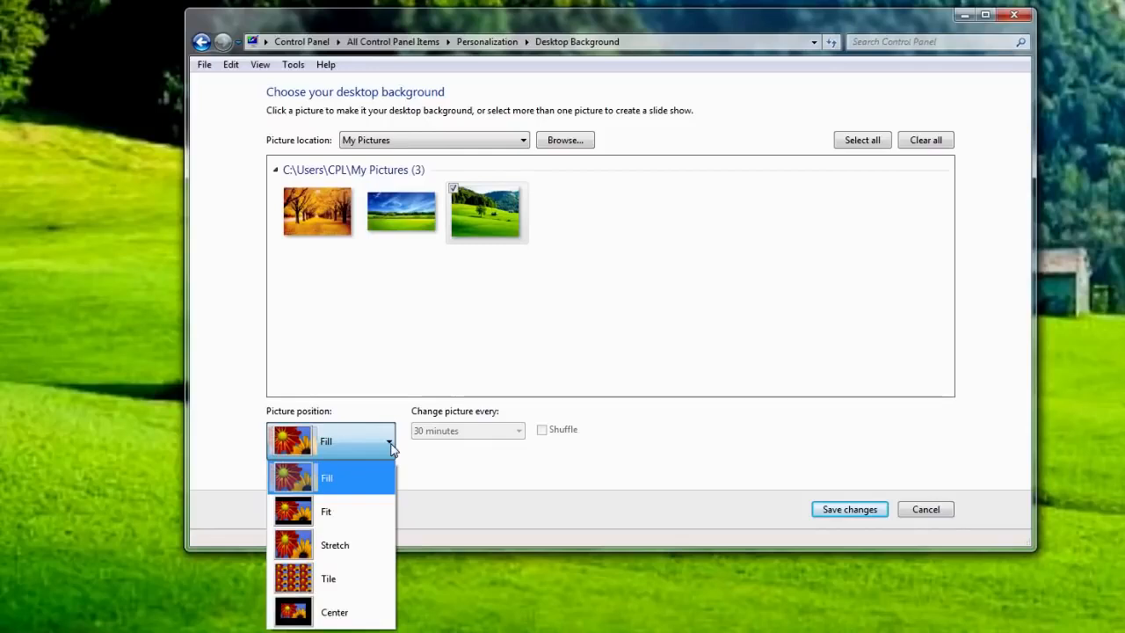
click(359, 487)
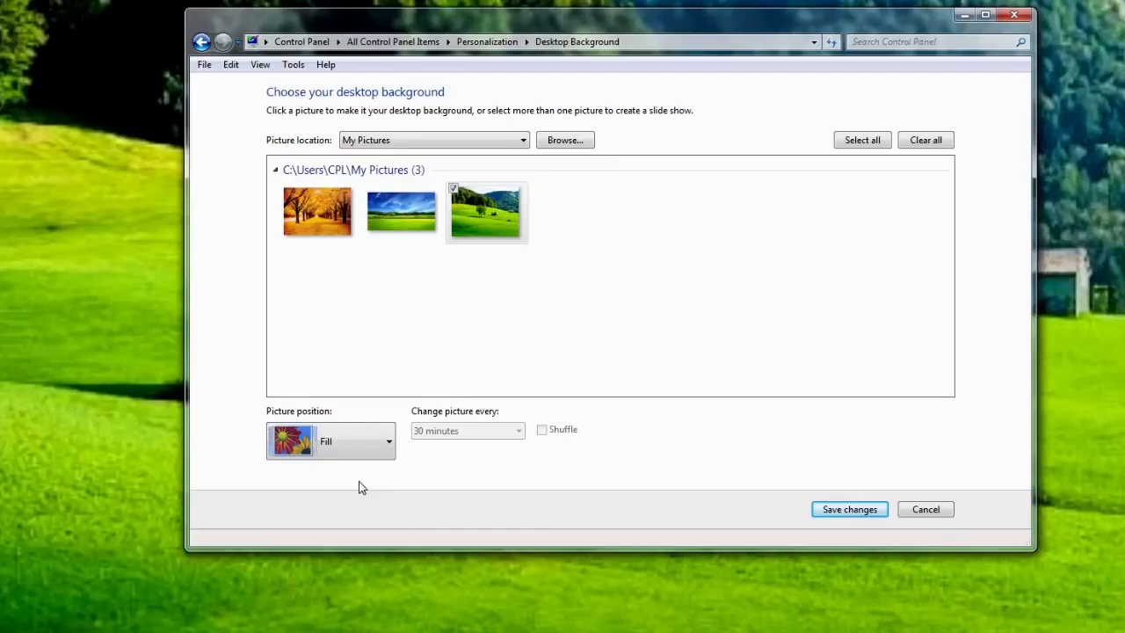
click(964, 15)
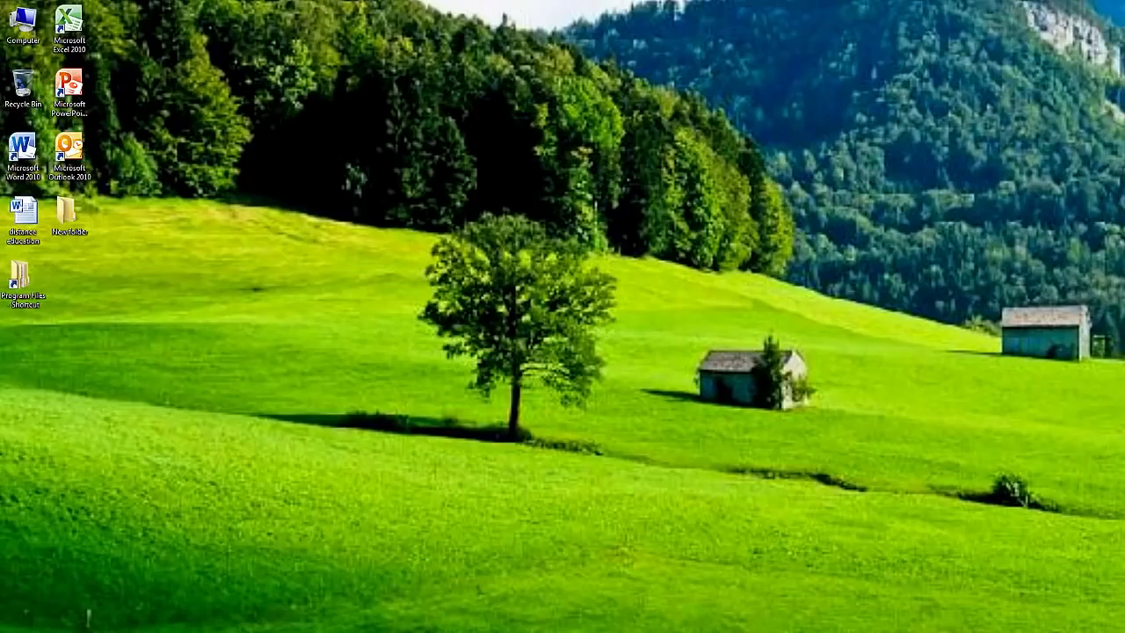
Restore the background settings window, set the picture position to Fit and minimize the window to view it.
click(346, 631)
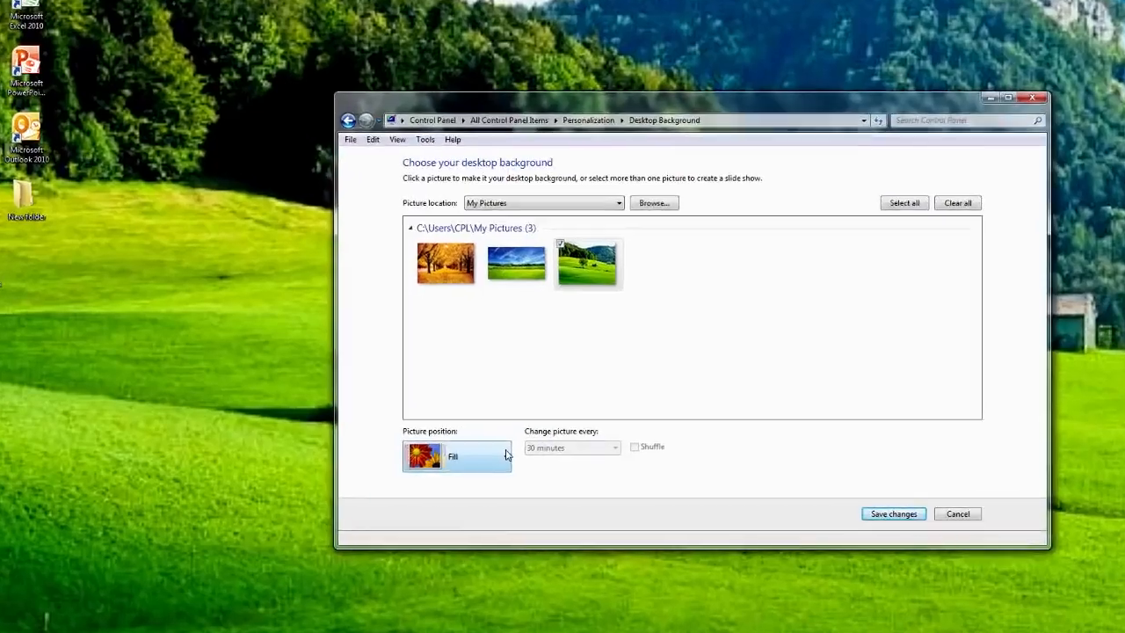
click(506, 455)
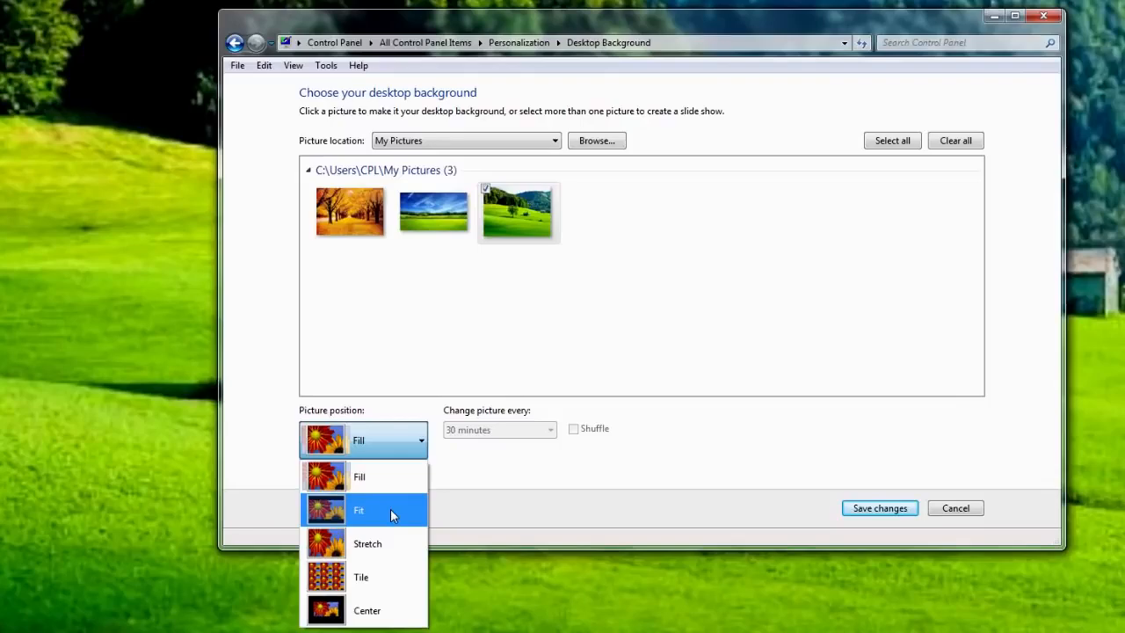
click(391, 509)
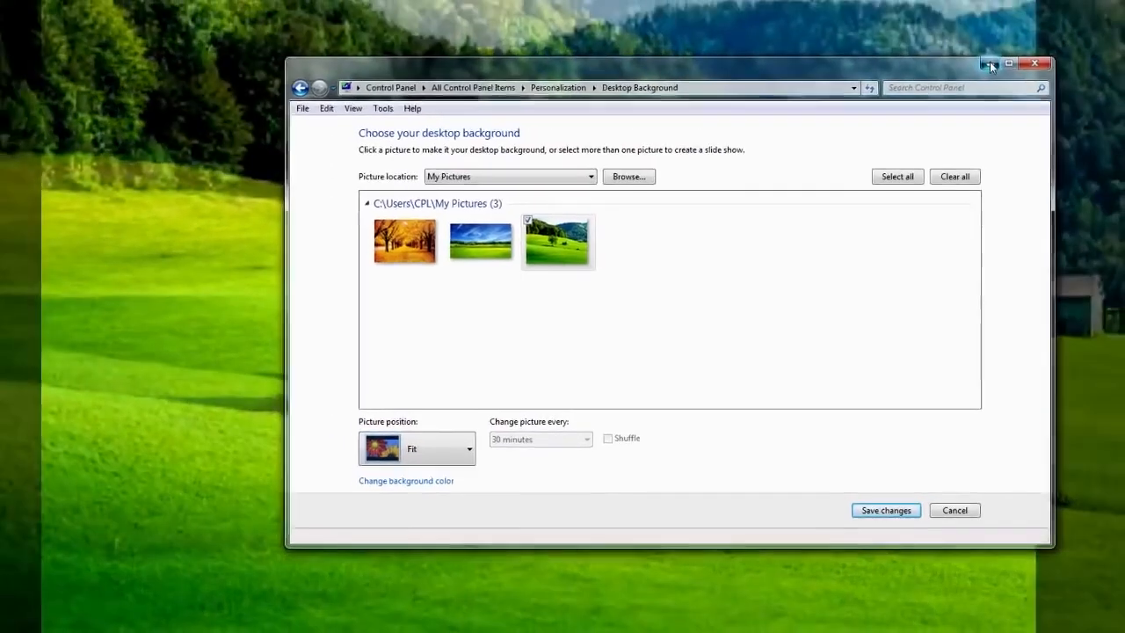
click(995, 16)
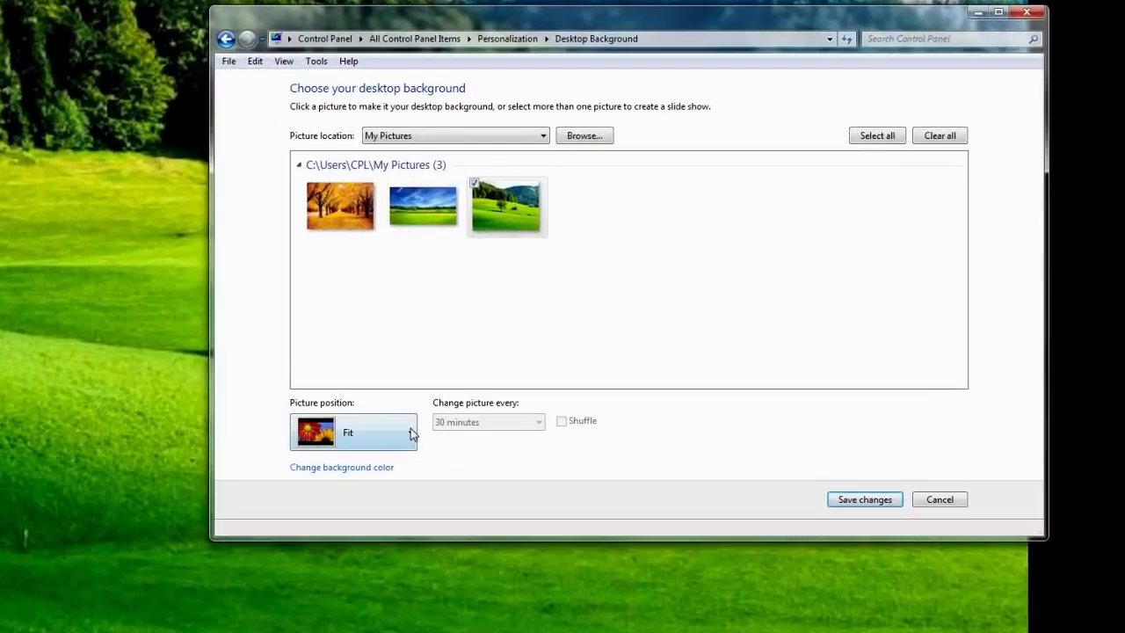
Set the background's picture position to Stretch and minimize the window to view the desktop.
click(514, 452)
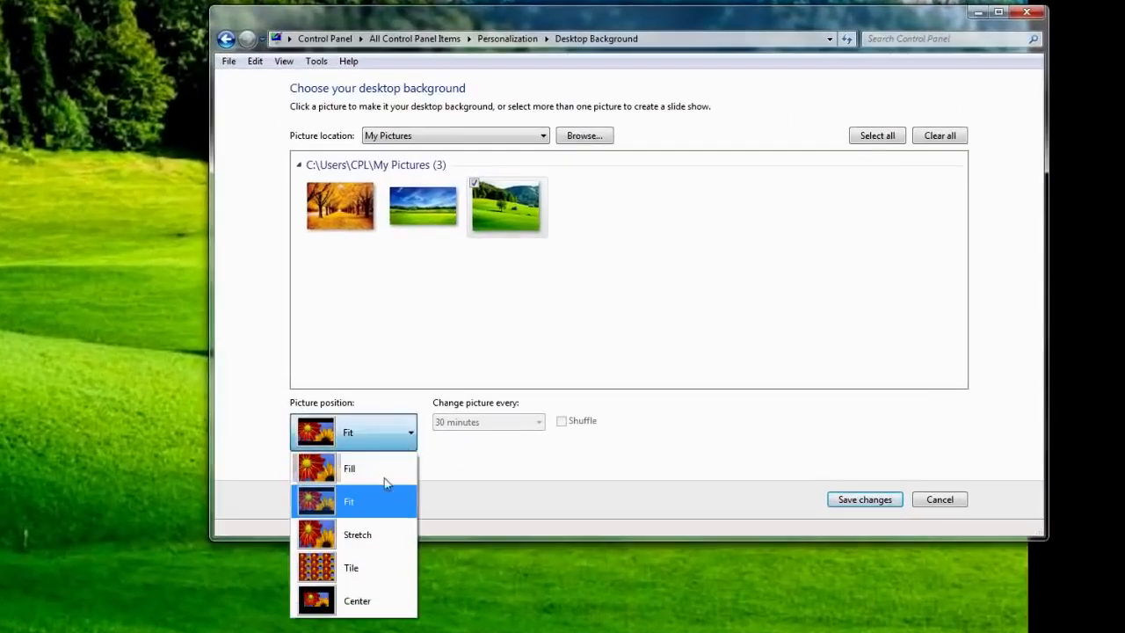
click(361, 533)
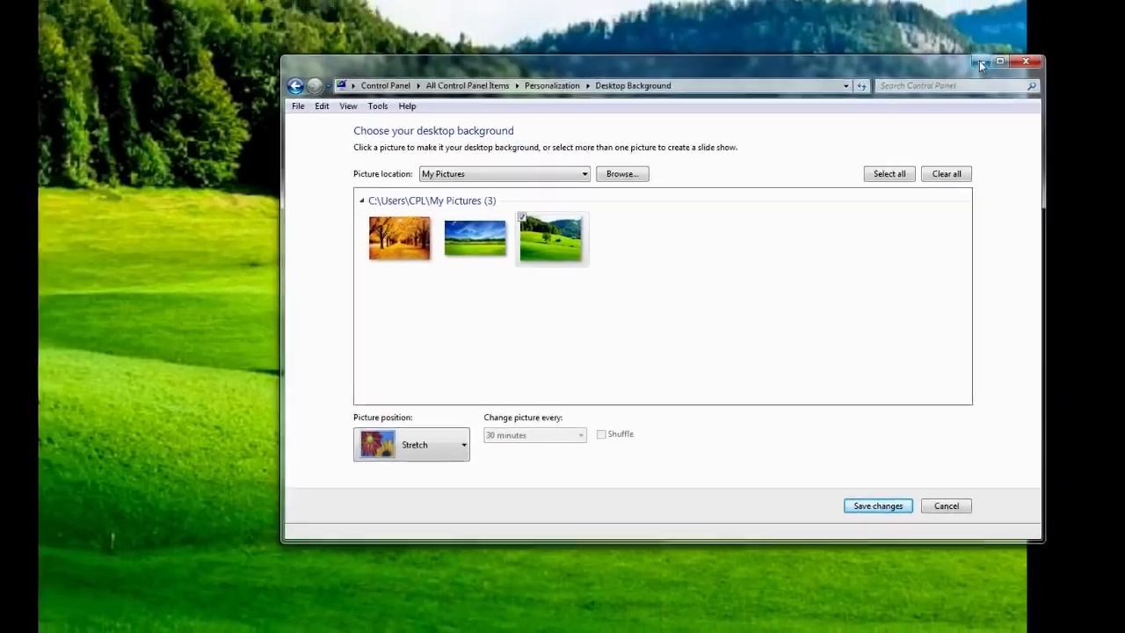
click(979, 12)
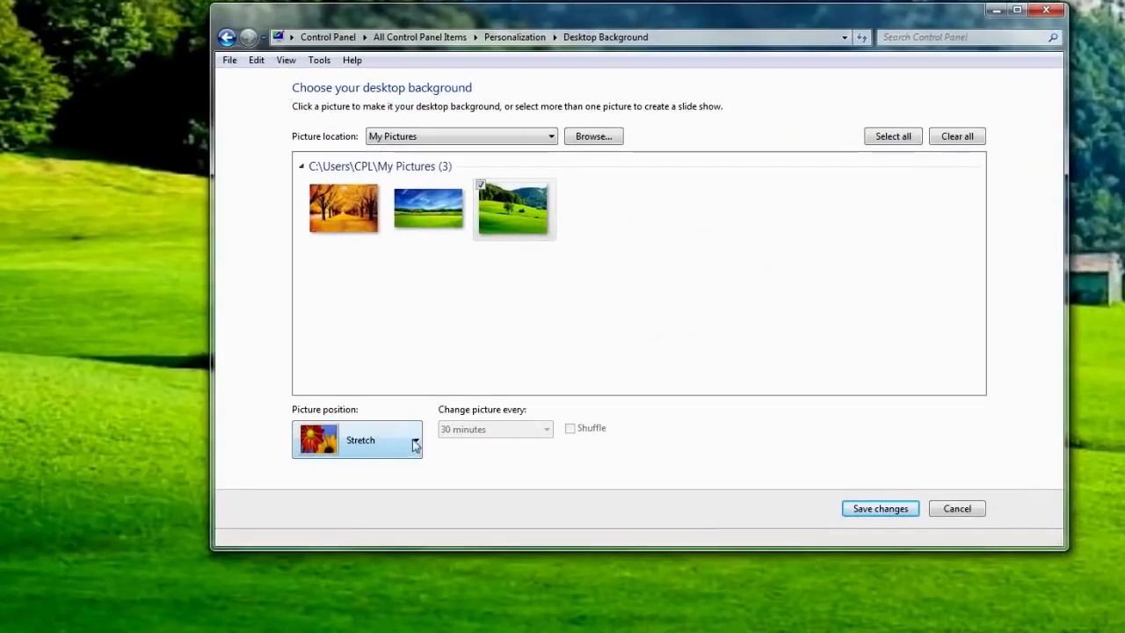
Set the background's picture position to Tile and minimize the window to view the desktop.
click(416, 445)
click(383, 578)
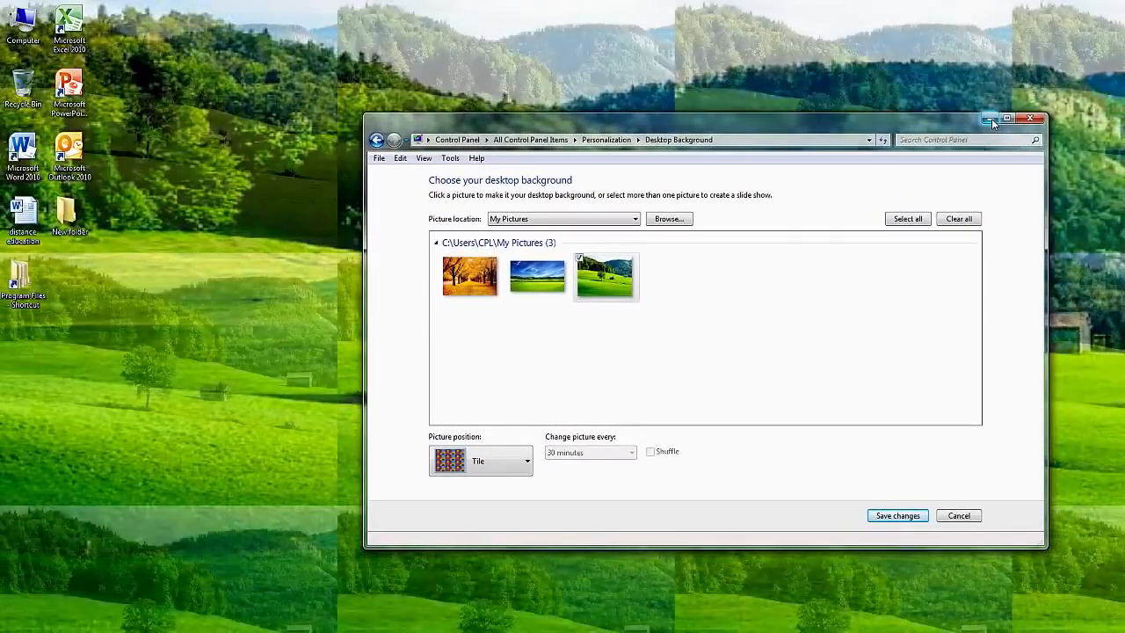
click(990, 119)
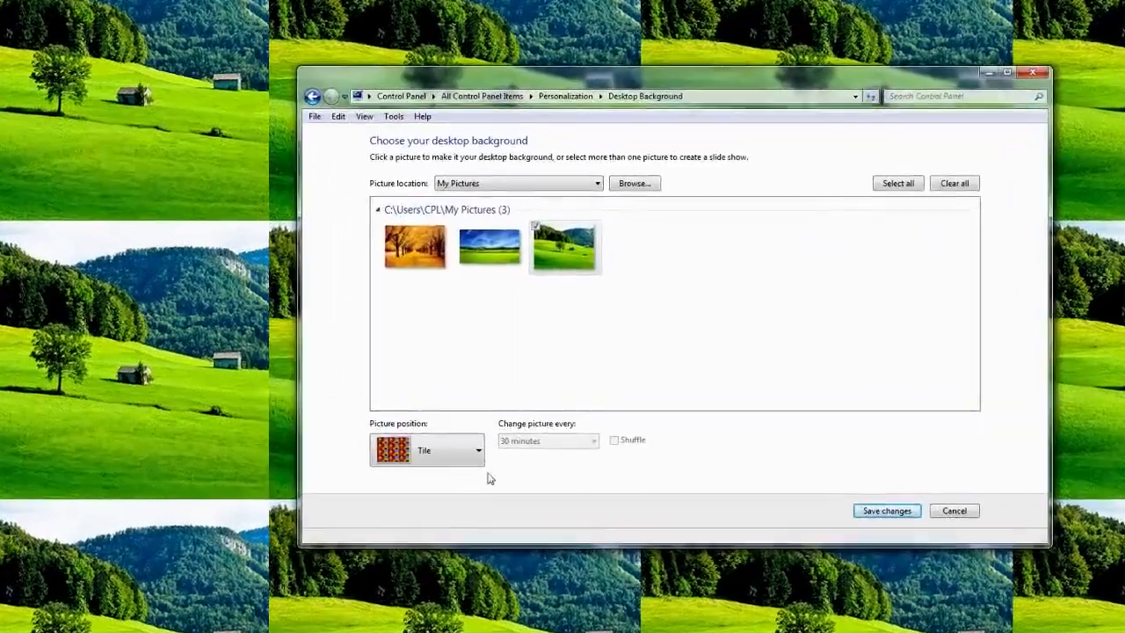
Set the background's picture position to Center and minimize the window to view the desktop.
click(525, 460)
click(363, 607)
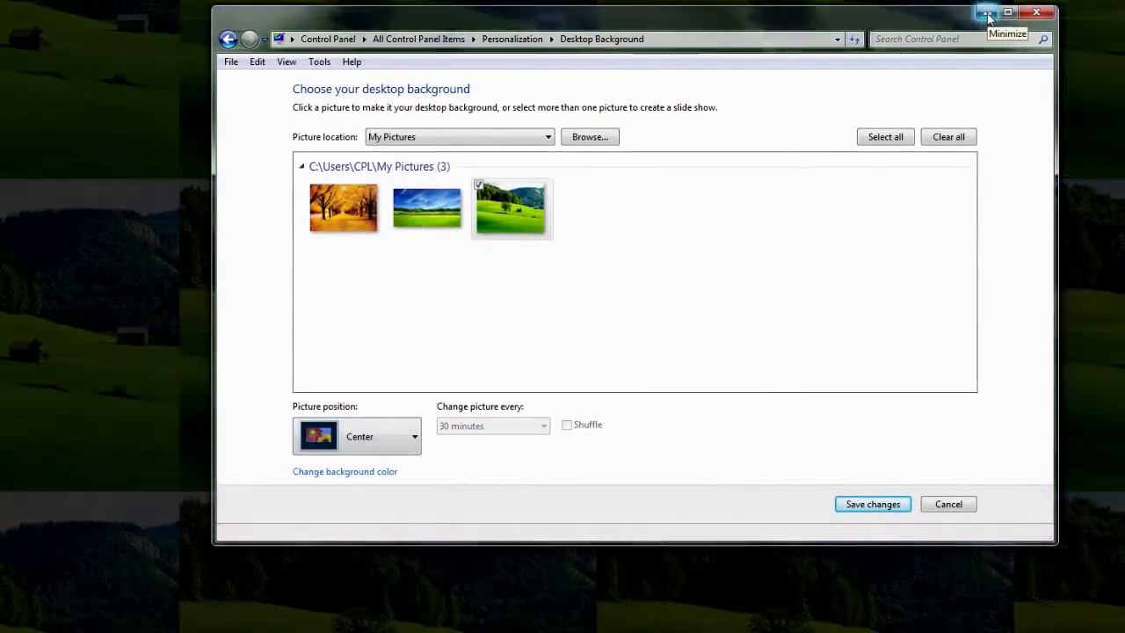
click(989, 13)
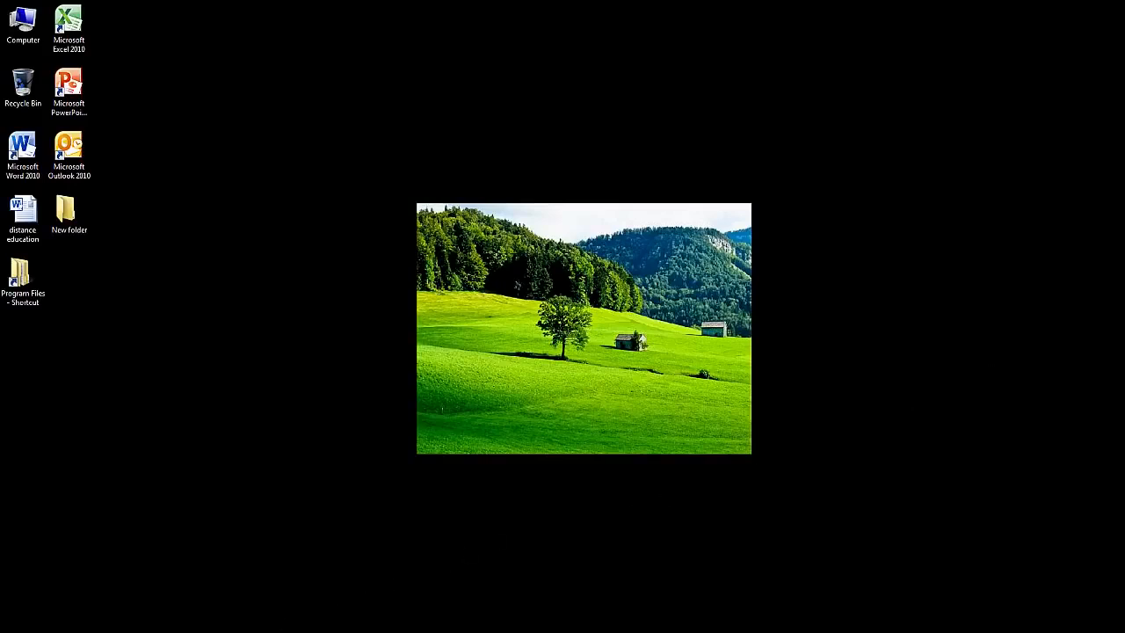
Restore the background settings window, set the picture position to Fill and save the background changes.
click(242, 632)
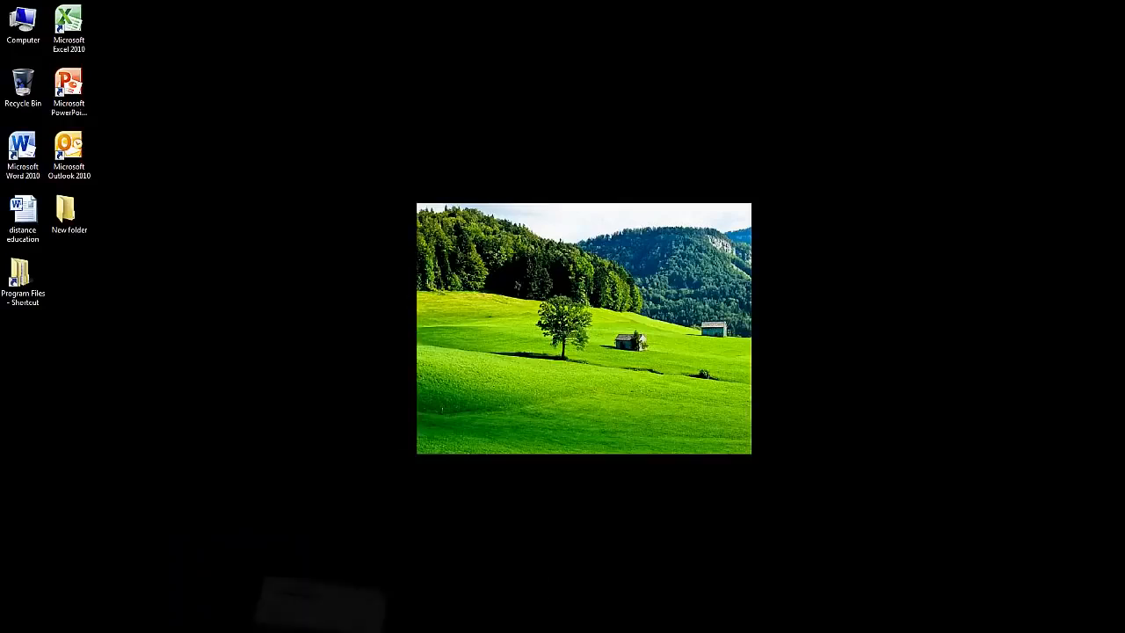
click(519, 462)
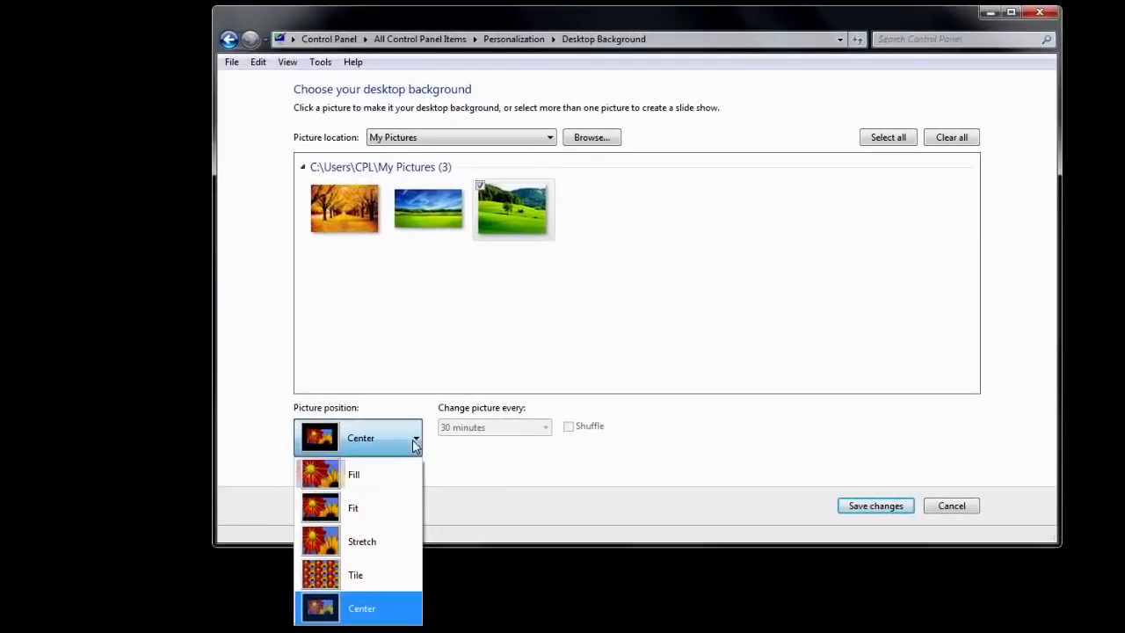
click(367, 477)
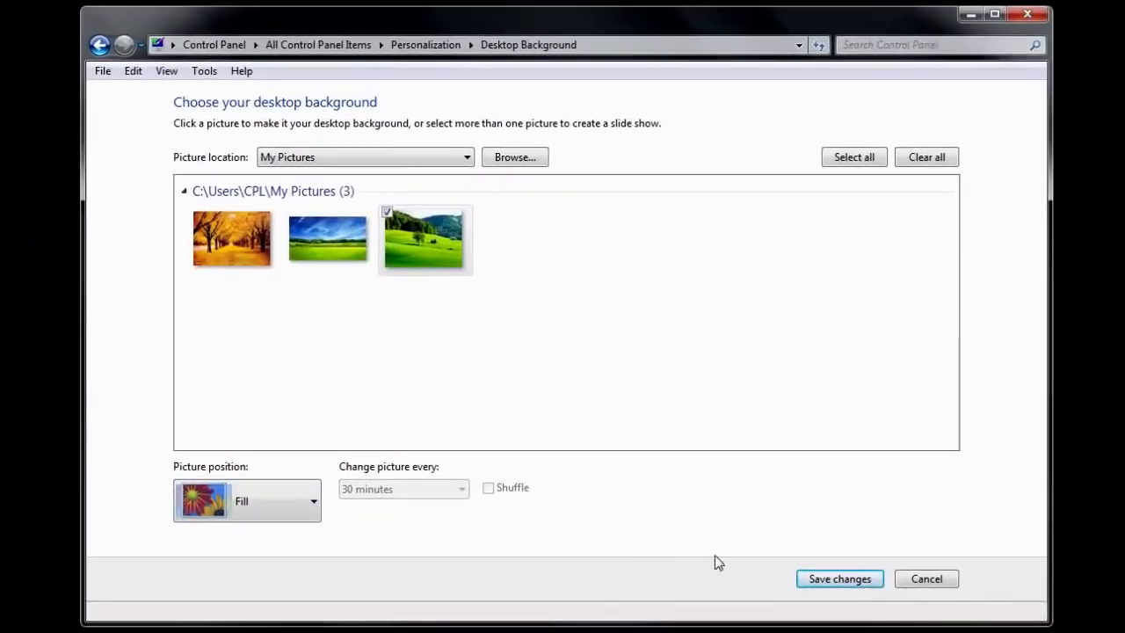
click(842, 586)
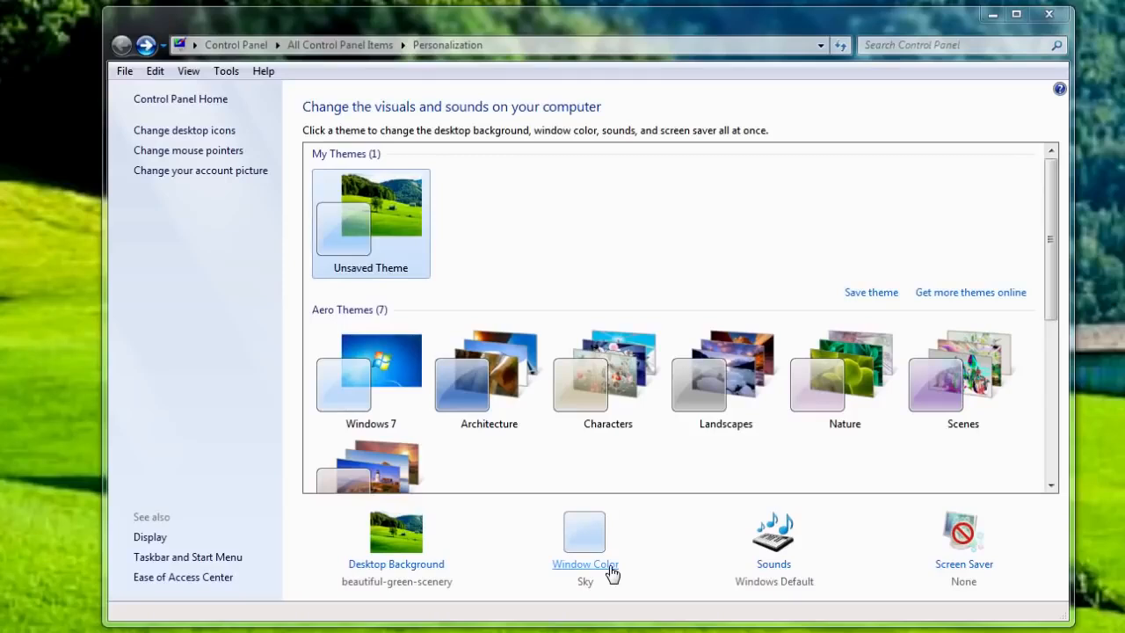
Set the window color to Chocolate and slightly reduce its color intensity.
click(586, 564)
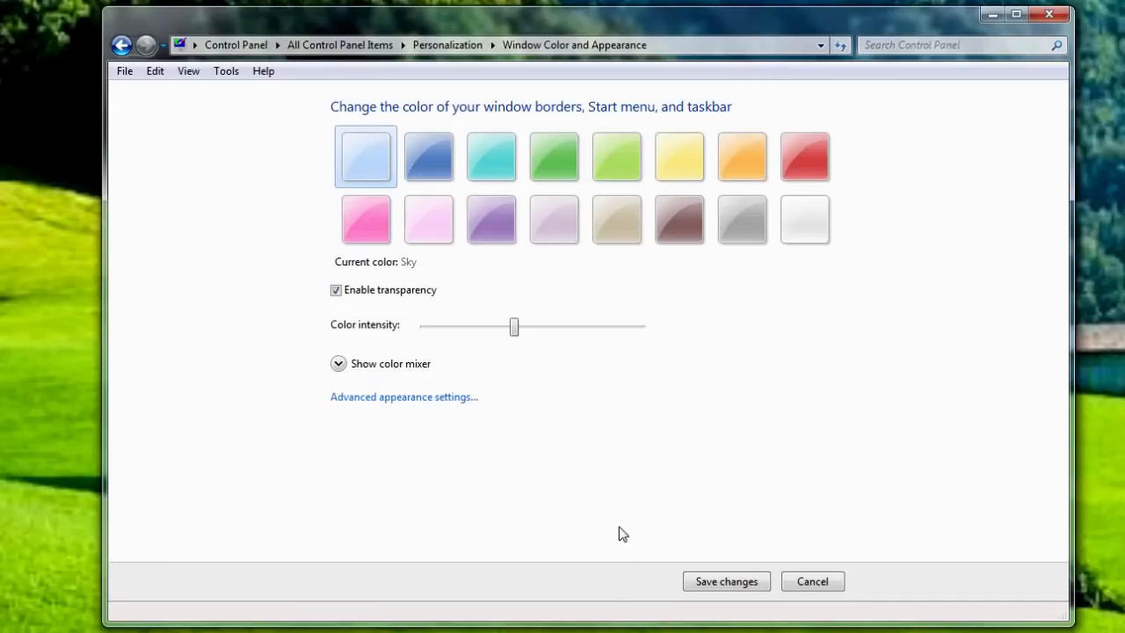
click(679, 231)
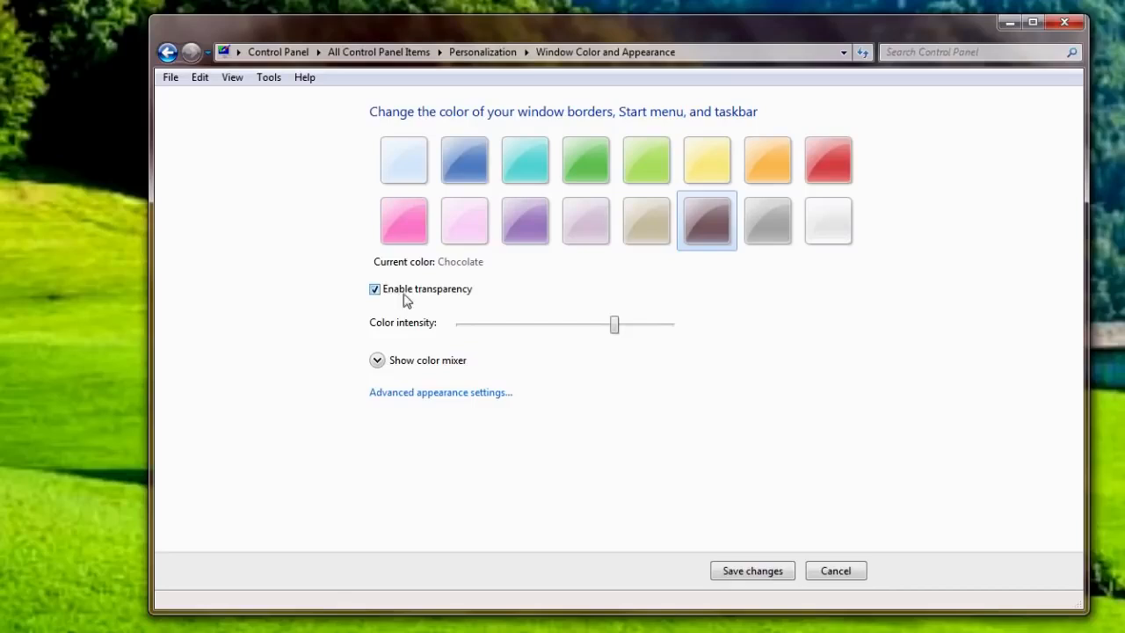
drag(614, 325, 616, 357)
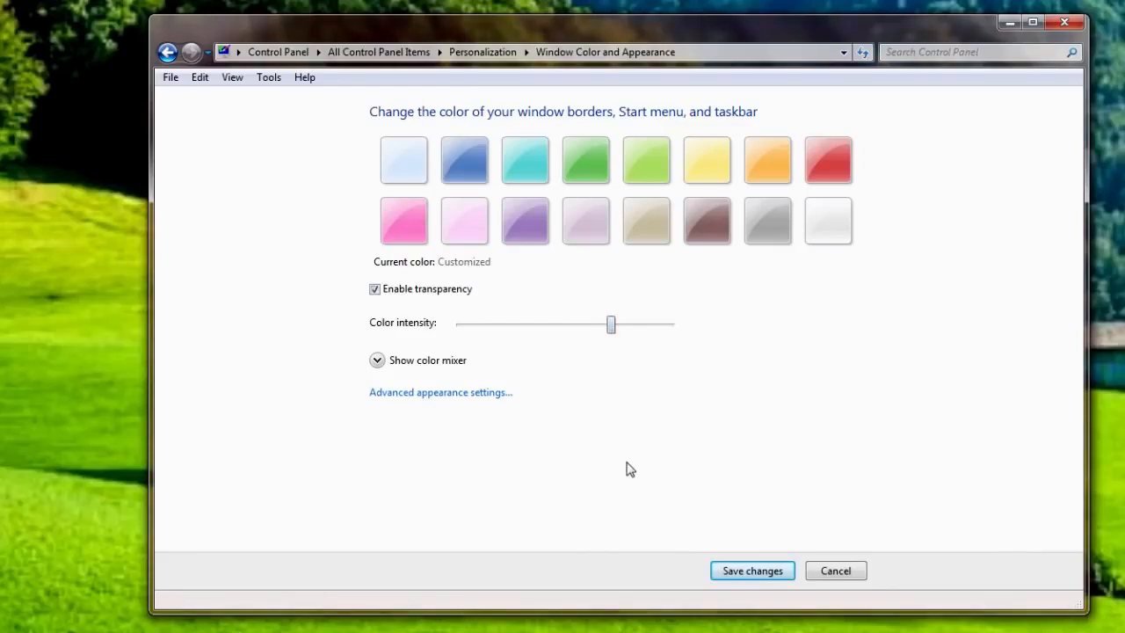
Customize the window color's hue, saturation and brightness in the color mixer to a light red tone, and save the changes.
click(377, 362)
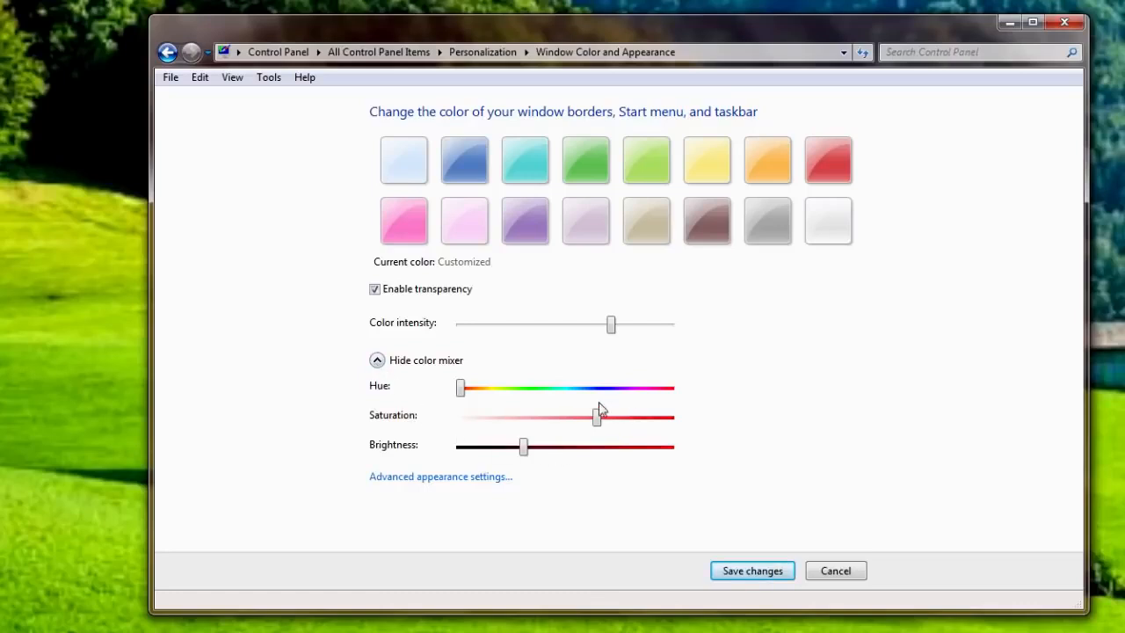
drag(464, 391, 560, 391)
drag(604, 421, 635, 421)
drag(523, 448, 467, 397)
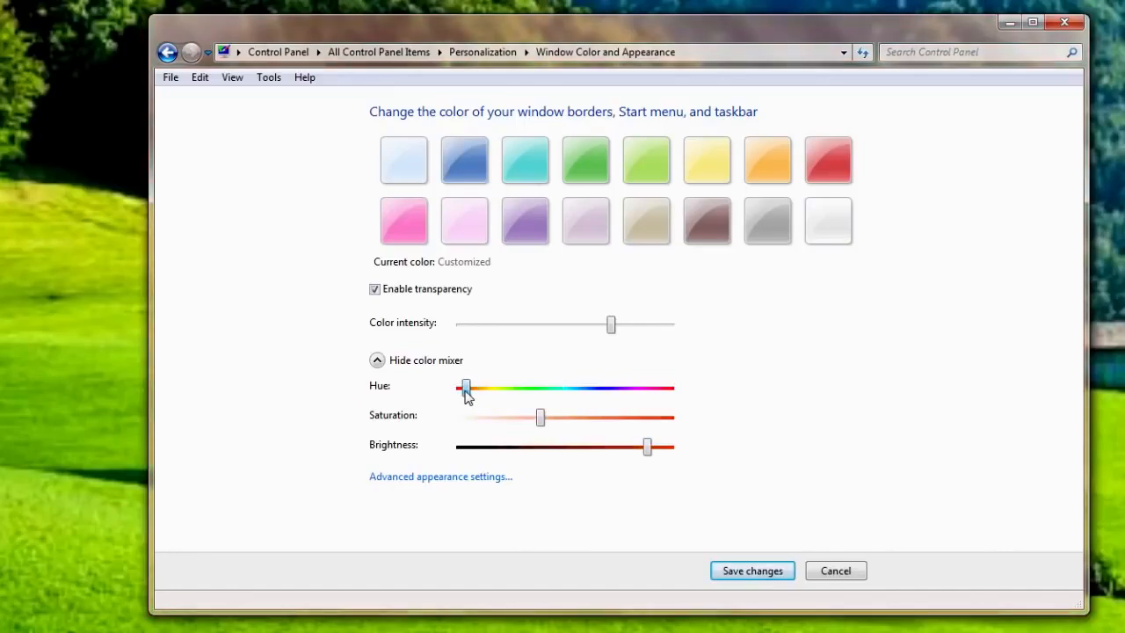
click(745, 573)
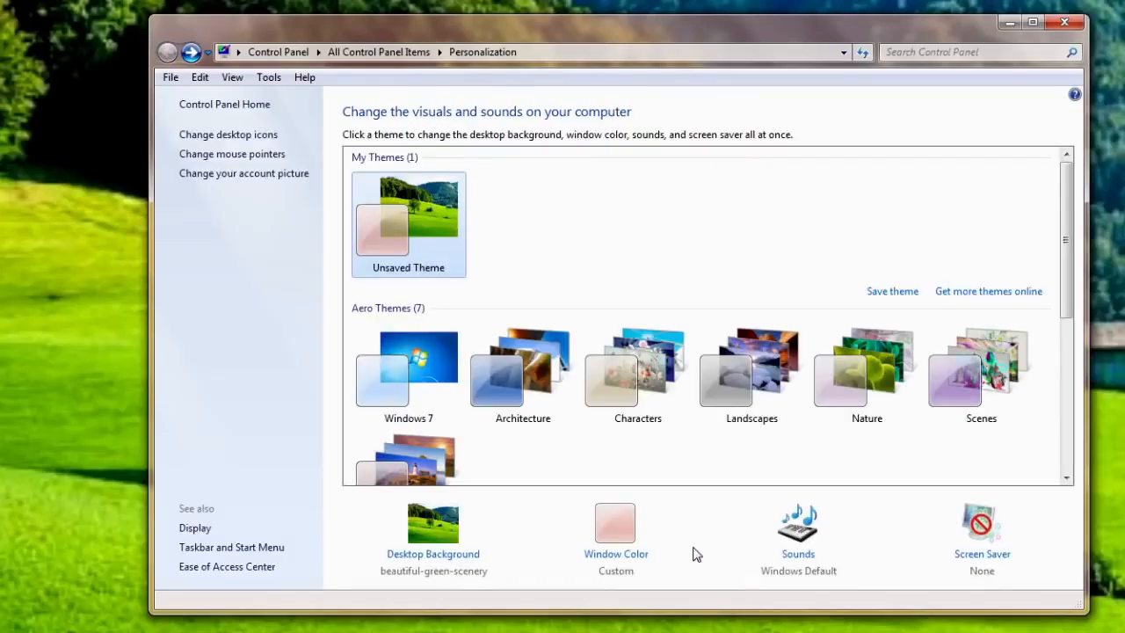
Open the theme's sound settings and choose the Afternoon sound scheme.
click(798, 554)
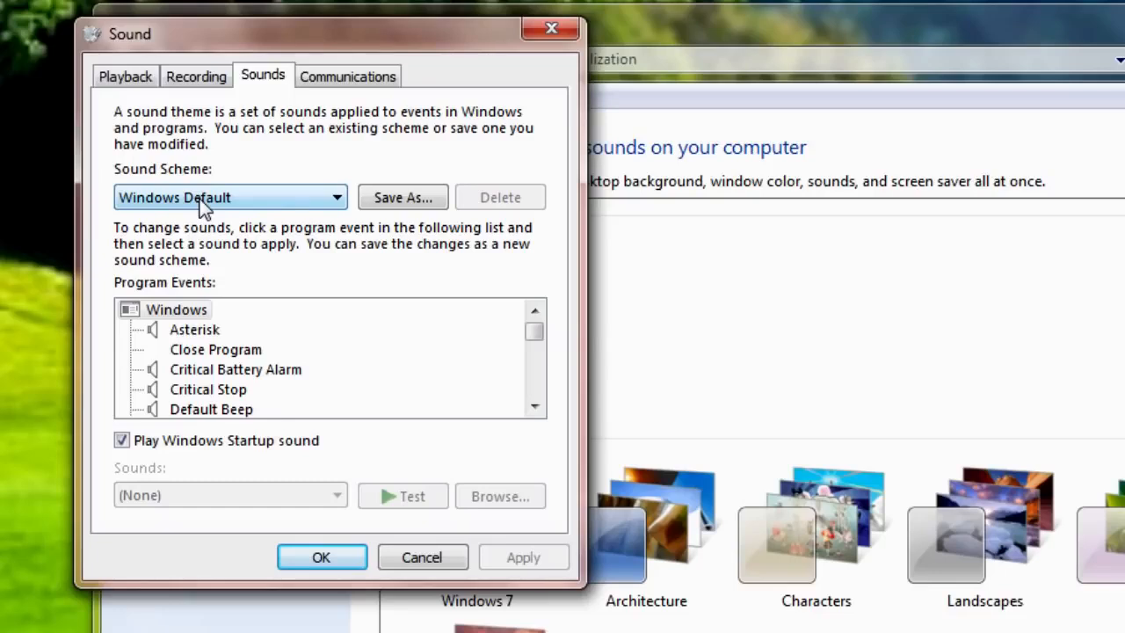
click(201, 203)
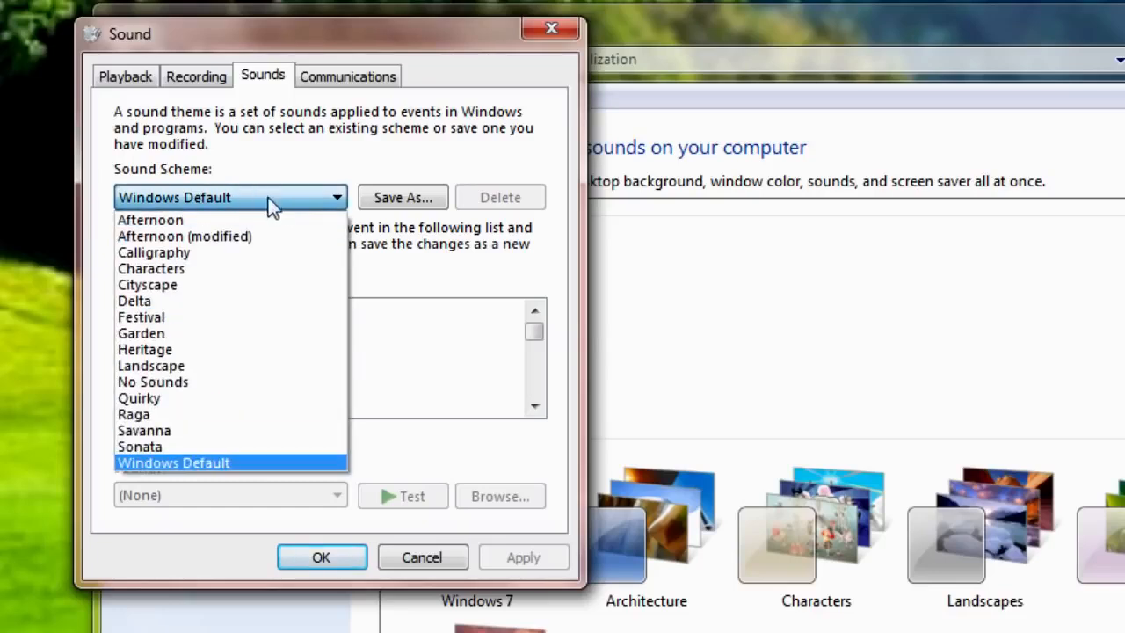
click(177, 220)
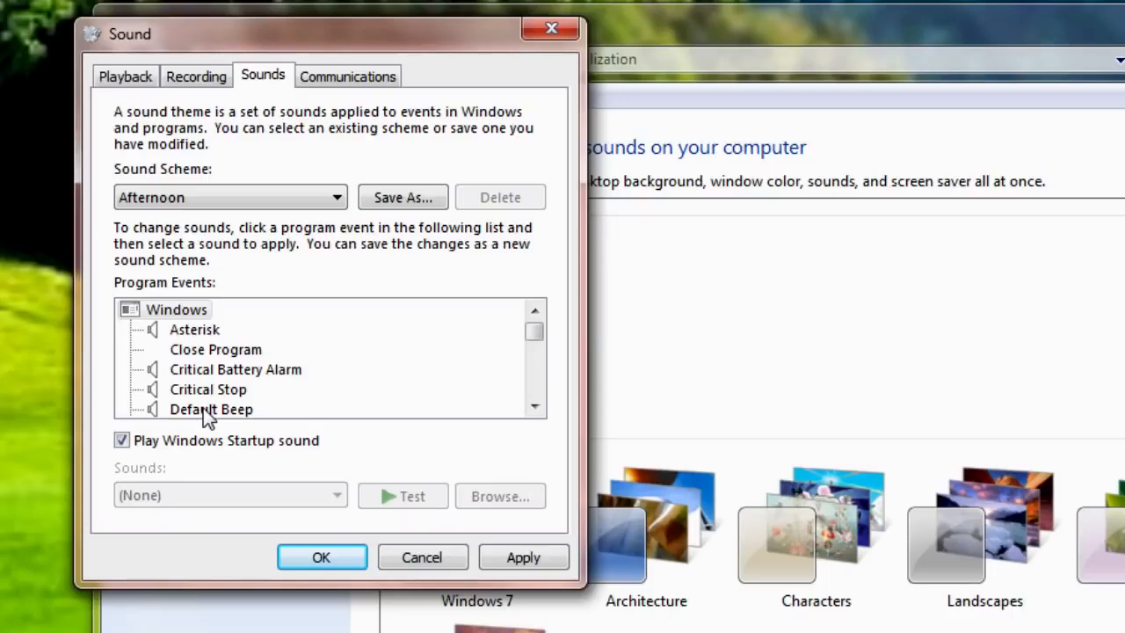
Assign the ding sound to the Close Program event, apply the change and close the sound settings.
click(197, 349)
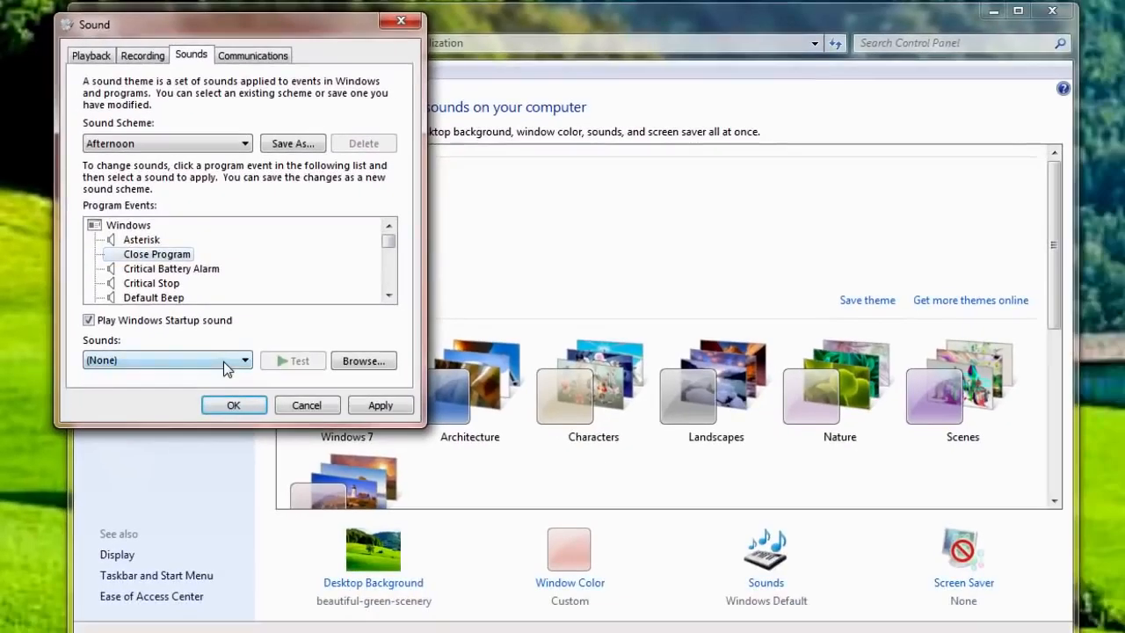
click(310, 496)
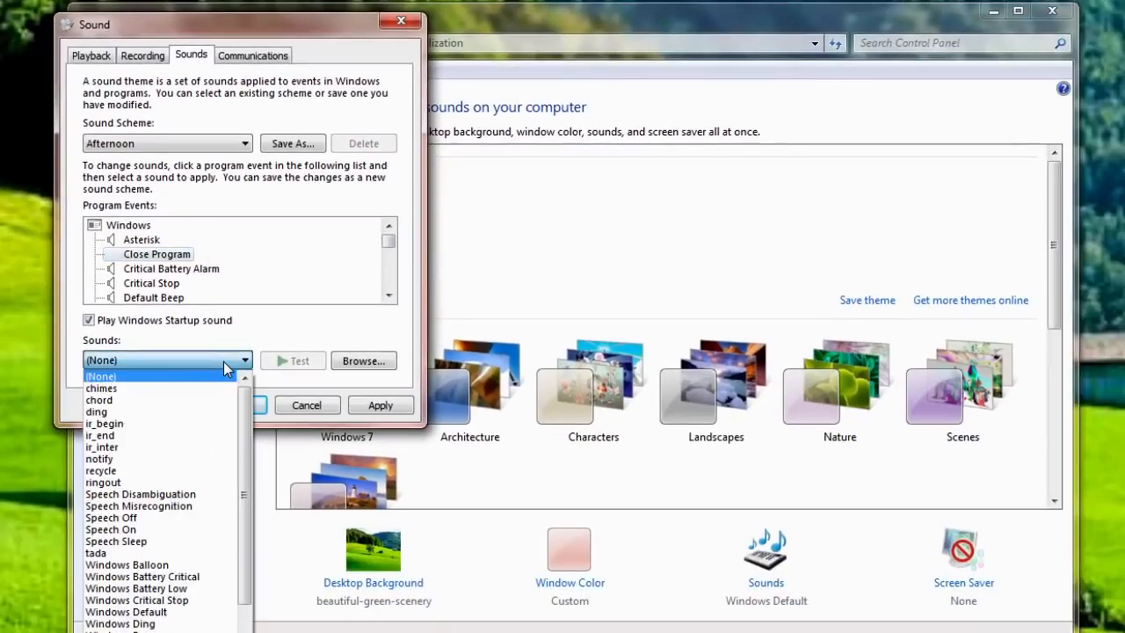
click(156, 413)
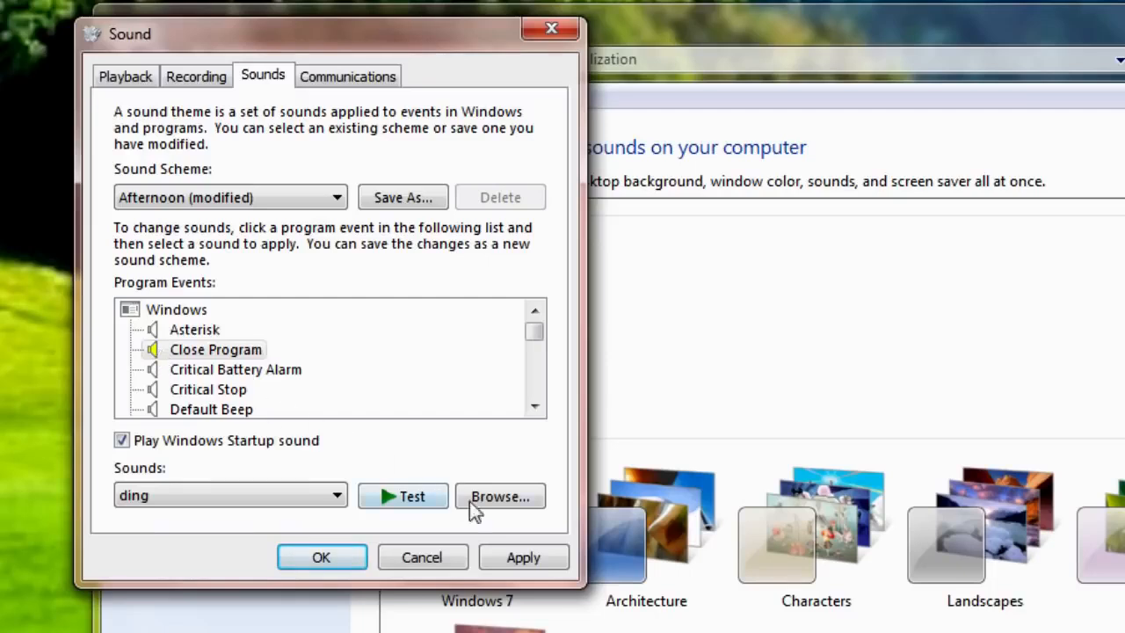
click(543, 557)
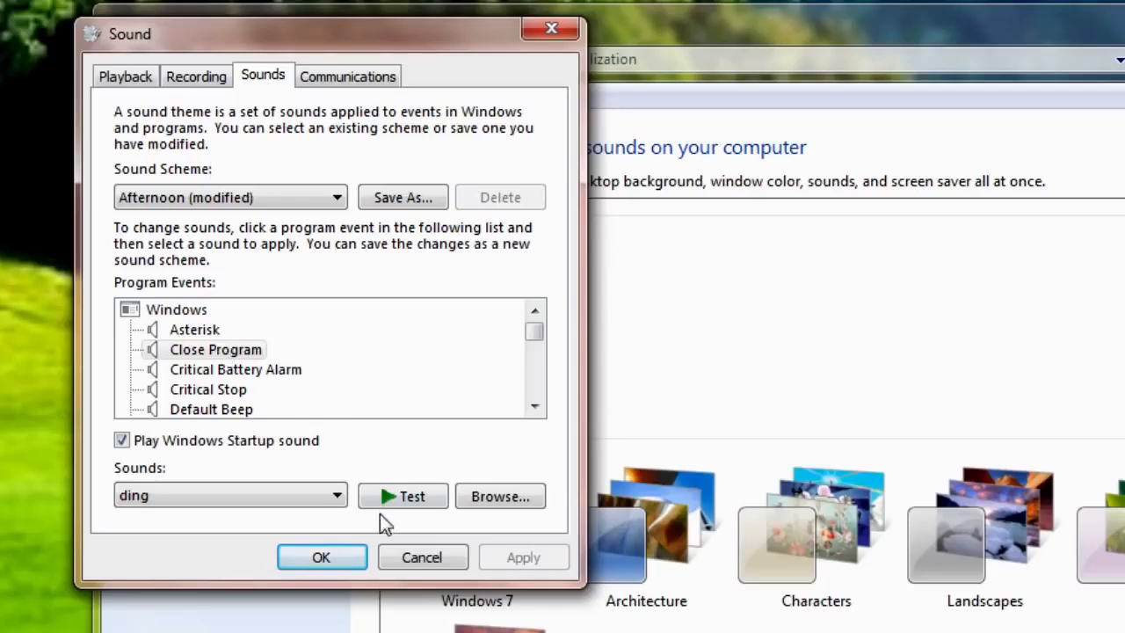
click(322, 558)
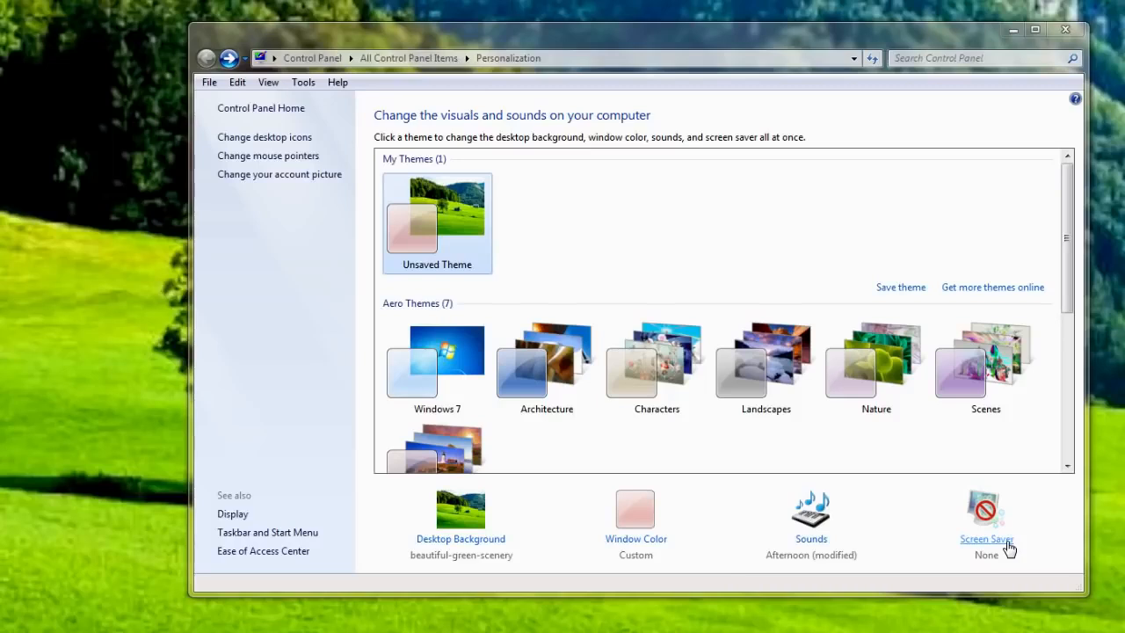
Open the screen saver settings, choose the 3D Text screen saver and preview it full screen.
click(1007, 543)
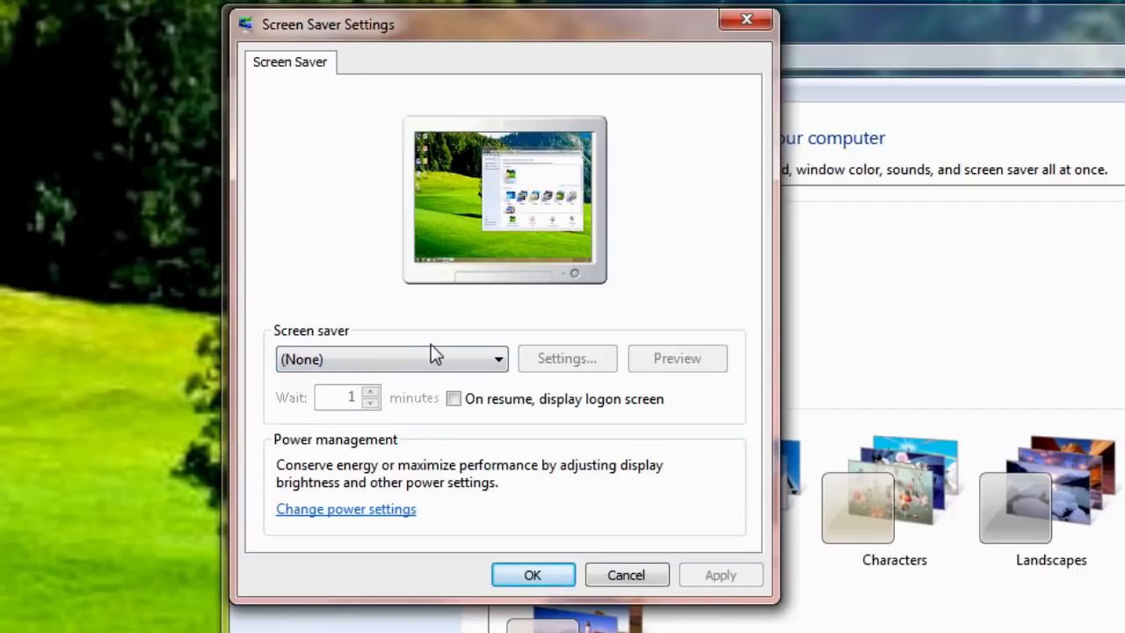
click(498, 362)
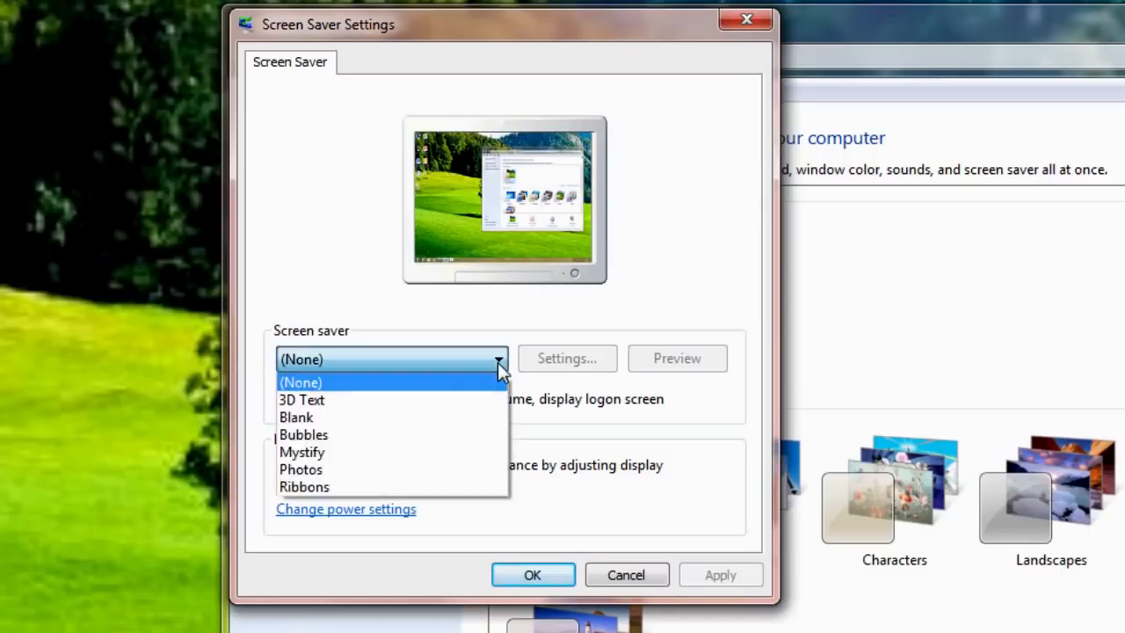
click(437, 401)
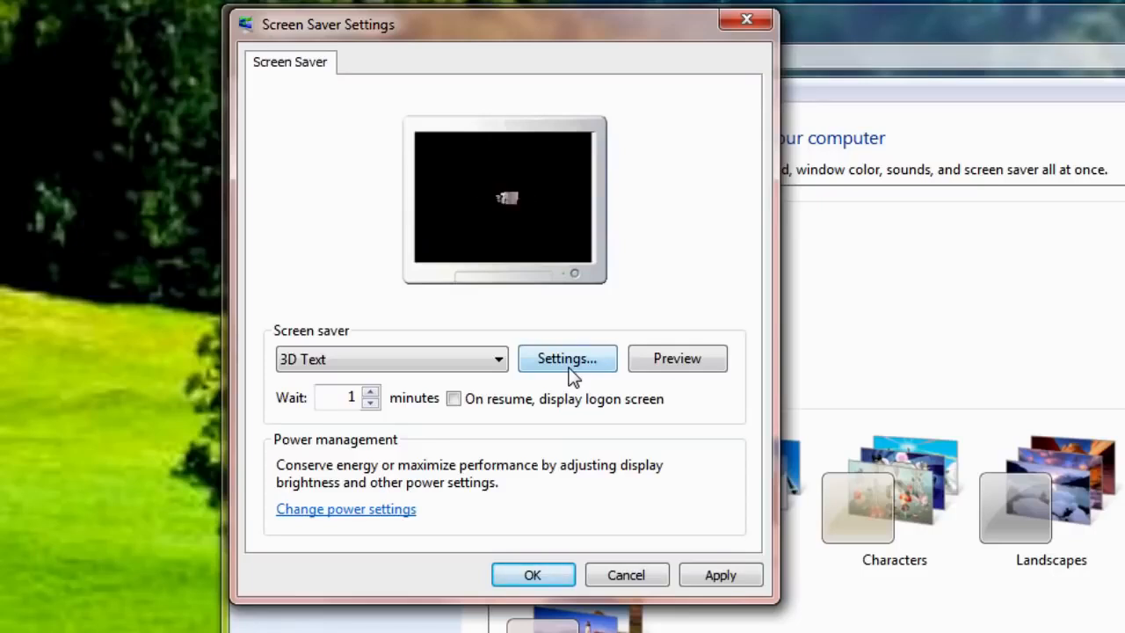
click(667, 368)
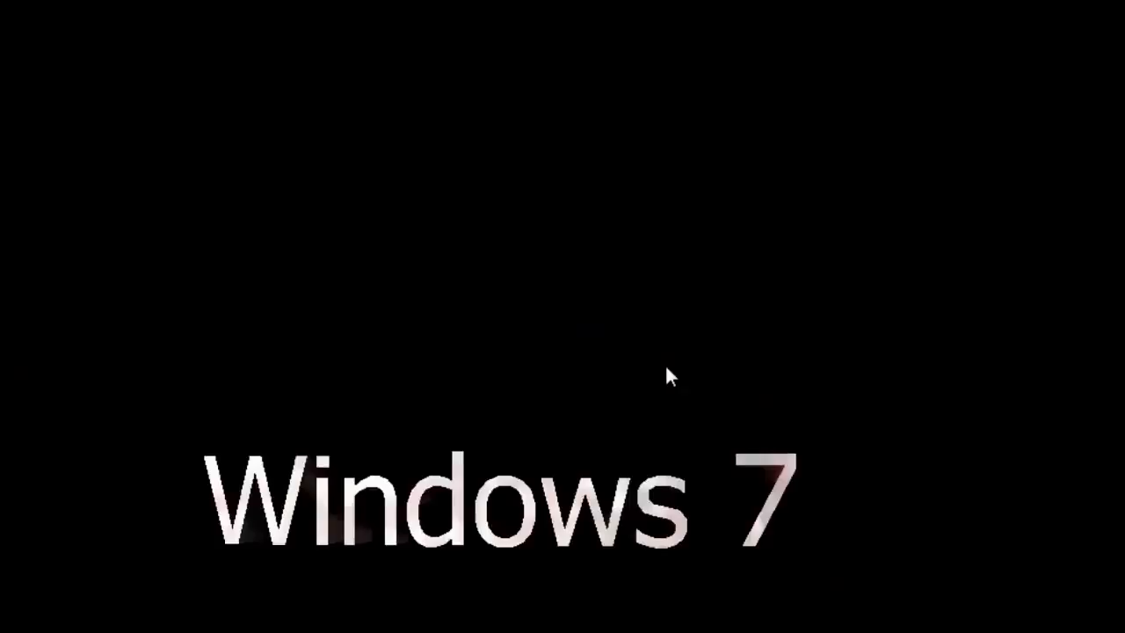
click(650, 250)
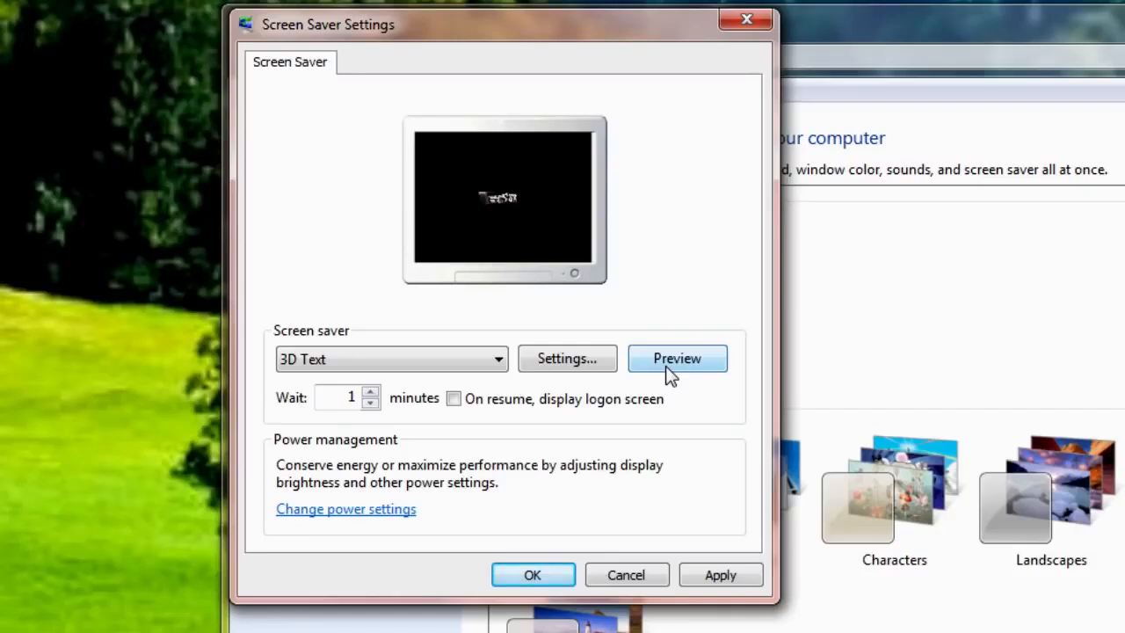
click(668, 373)
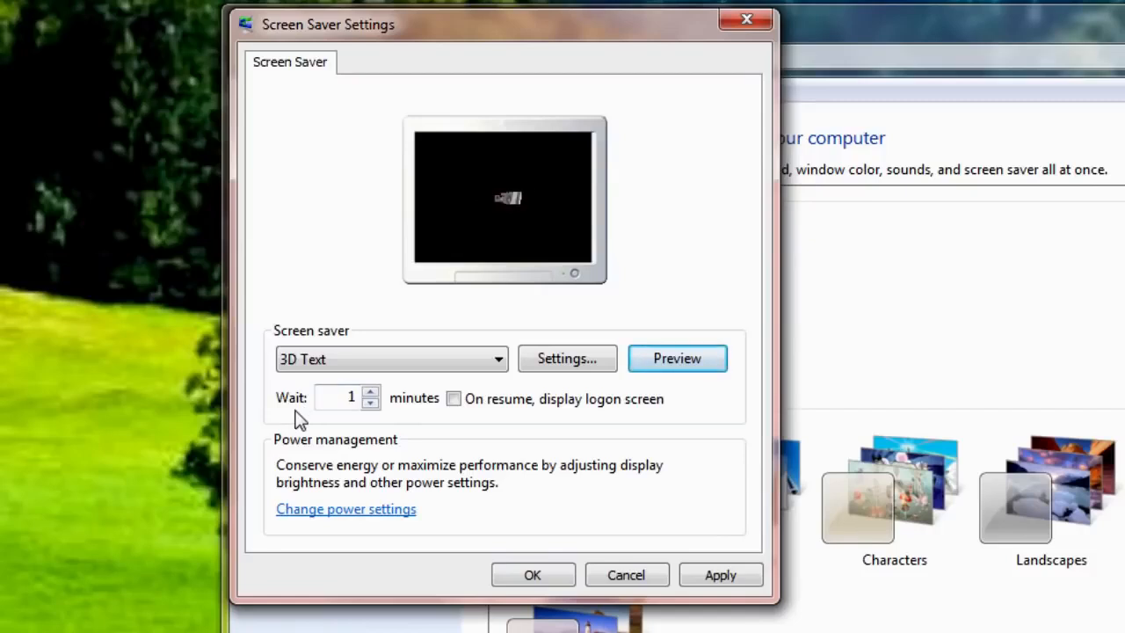
Set the screen saver's wait time to 5 minutes, apply it and close the screen saver settings.
click(372, 393)
click(373, 392)
click(373, 392)
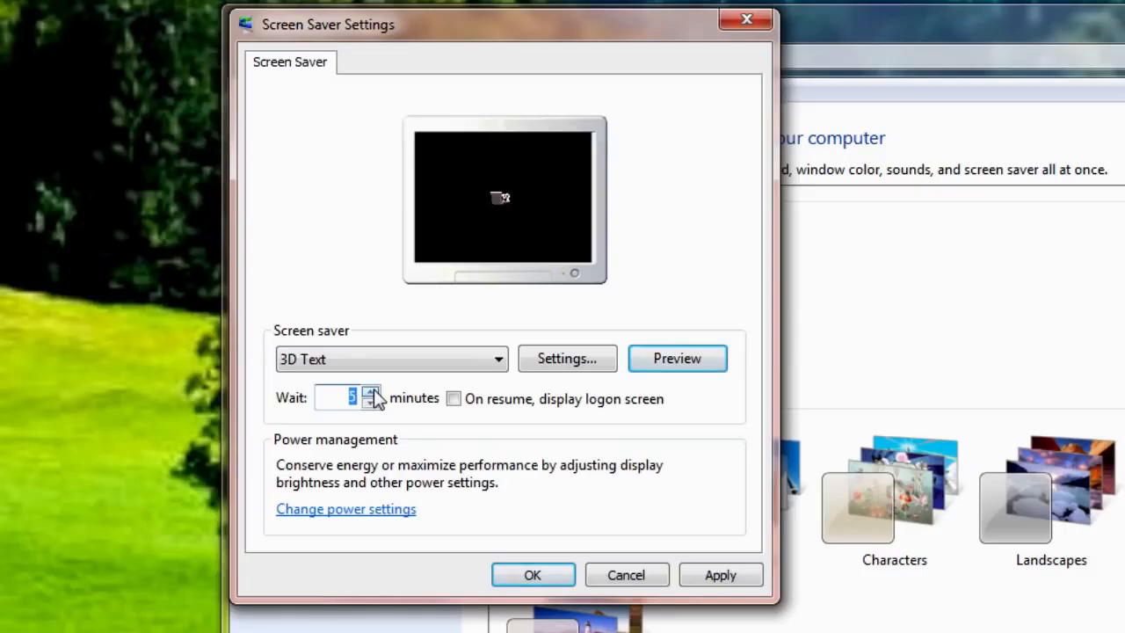
click(720, 577)
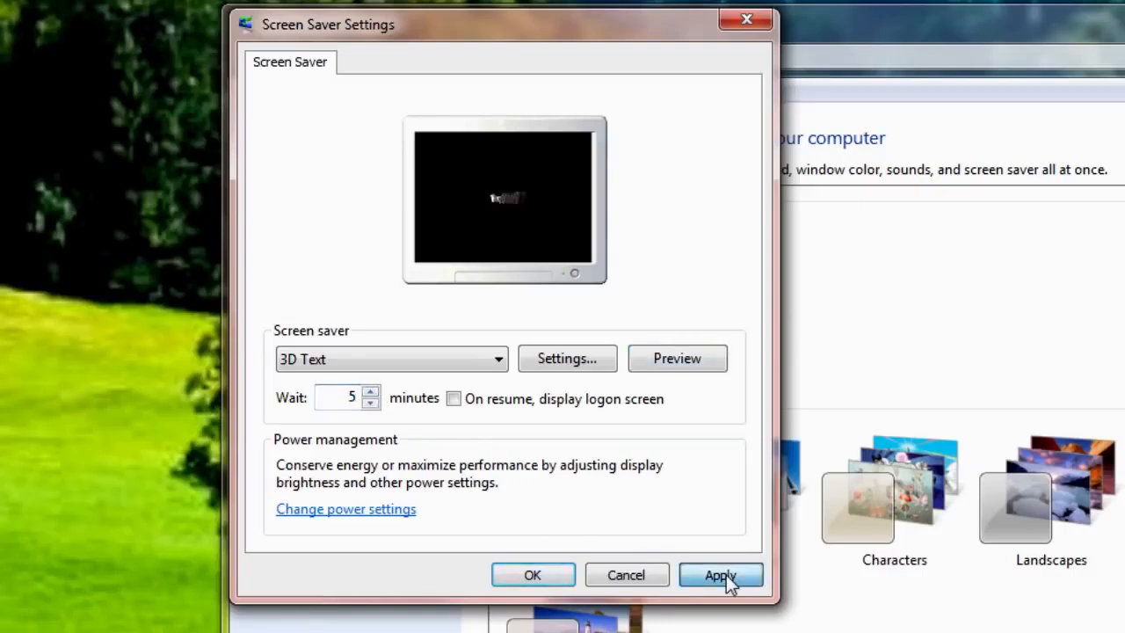
click(551, 575)
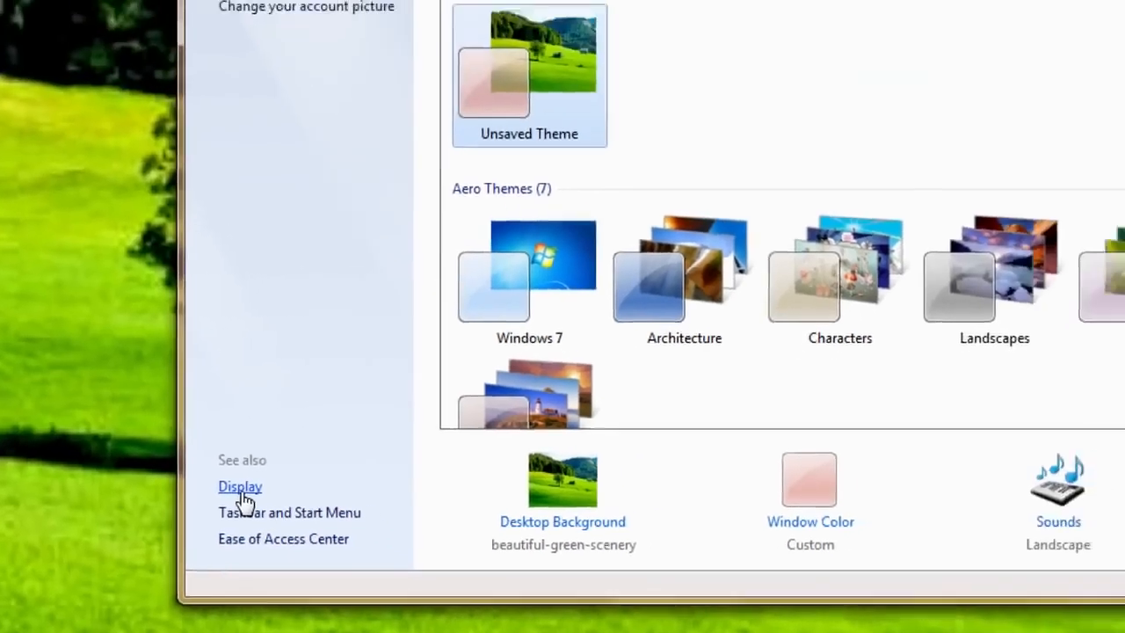
Open the display options from the personalization window and go to the display settings for resolution and orientation.
click(303, 455)
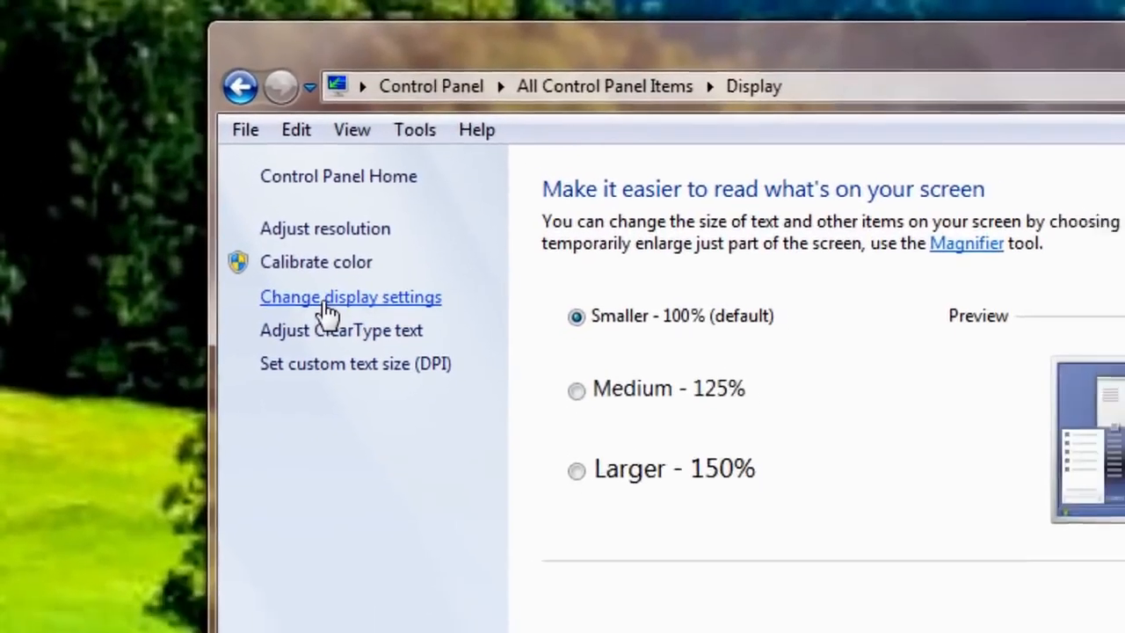
click(348, 319)
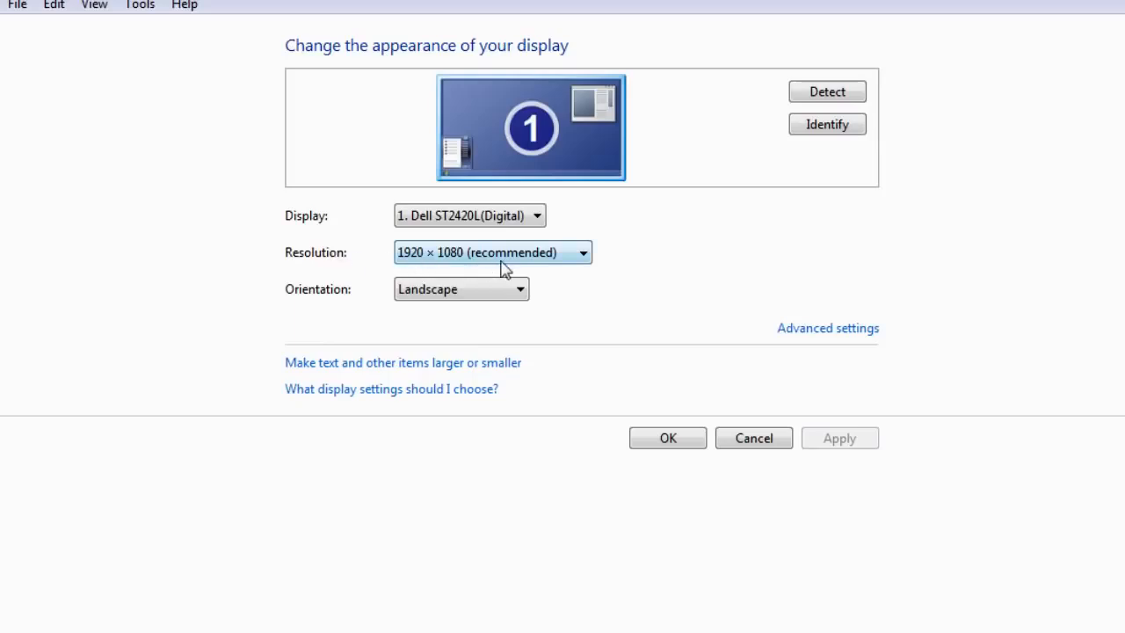
Try the 1600 × 900, 1280 × 720 and 800 × 600 screen resolutions and return to the recommended 1920 × 1080.
click(585, 261)
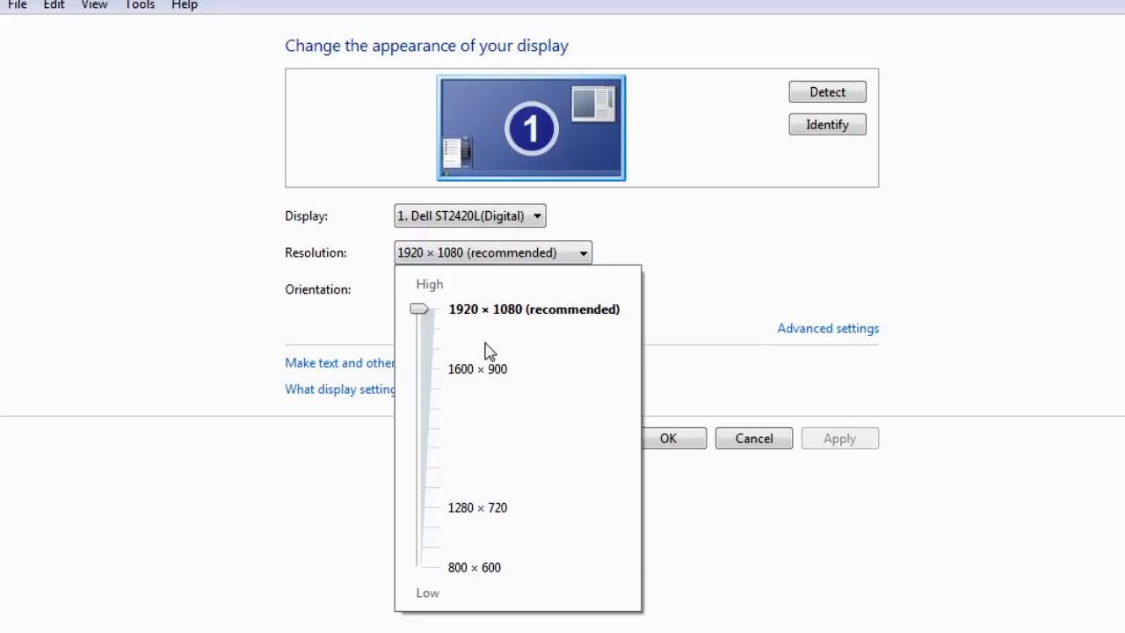
click(421, 378)
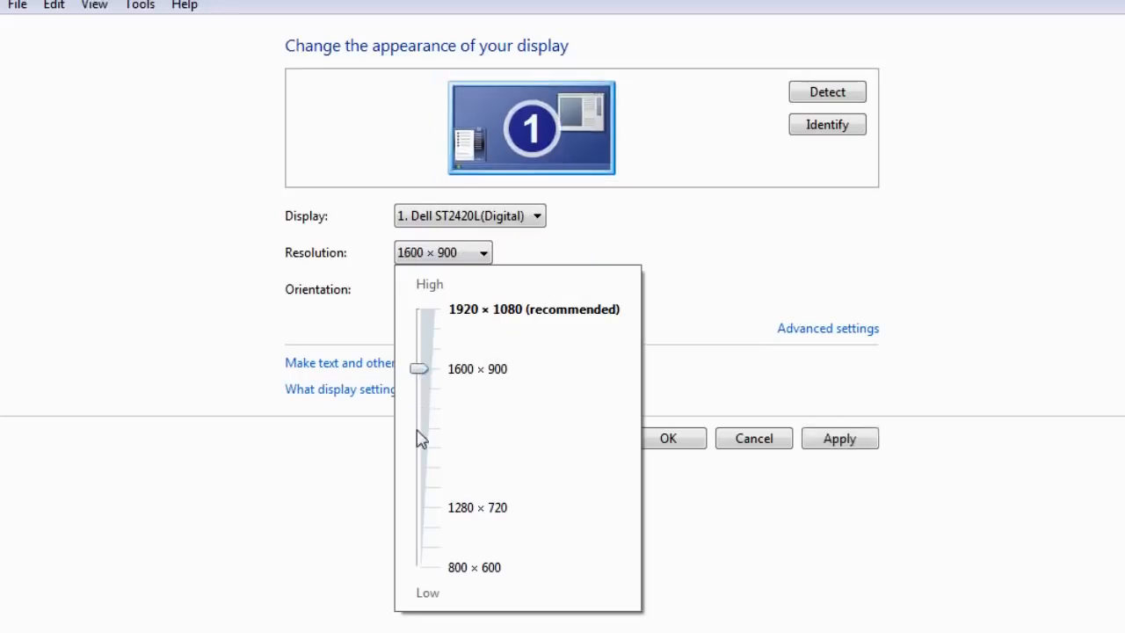
click(422, 516)
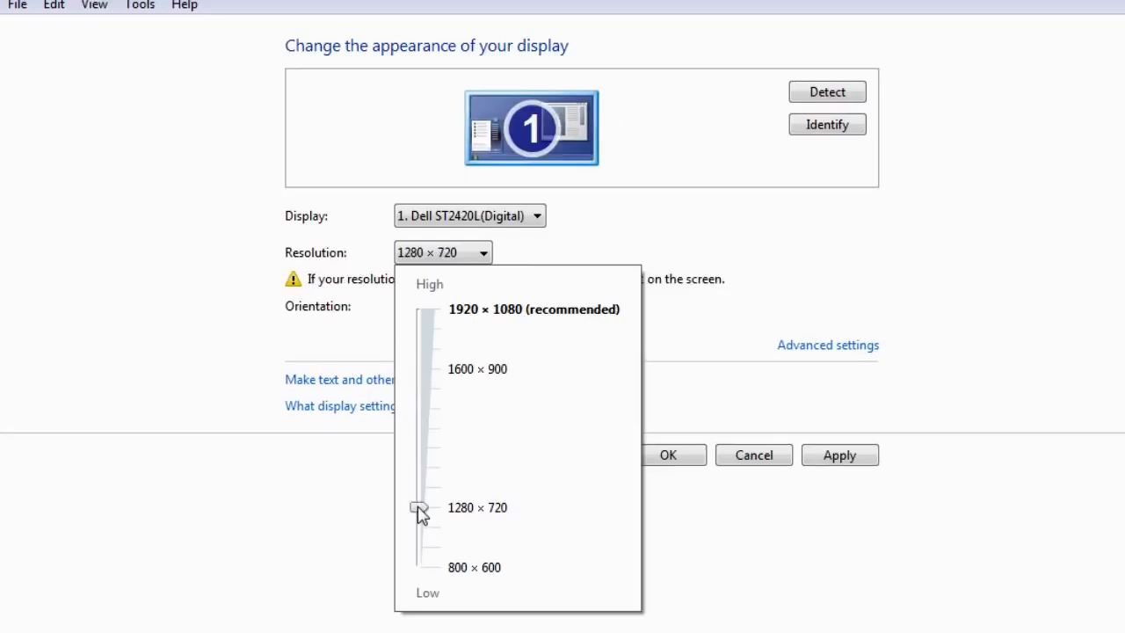
click(421, 572)
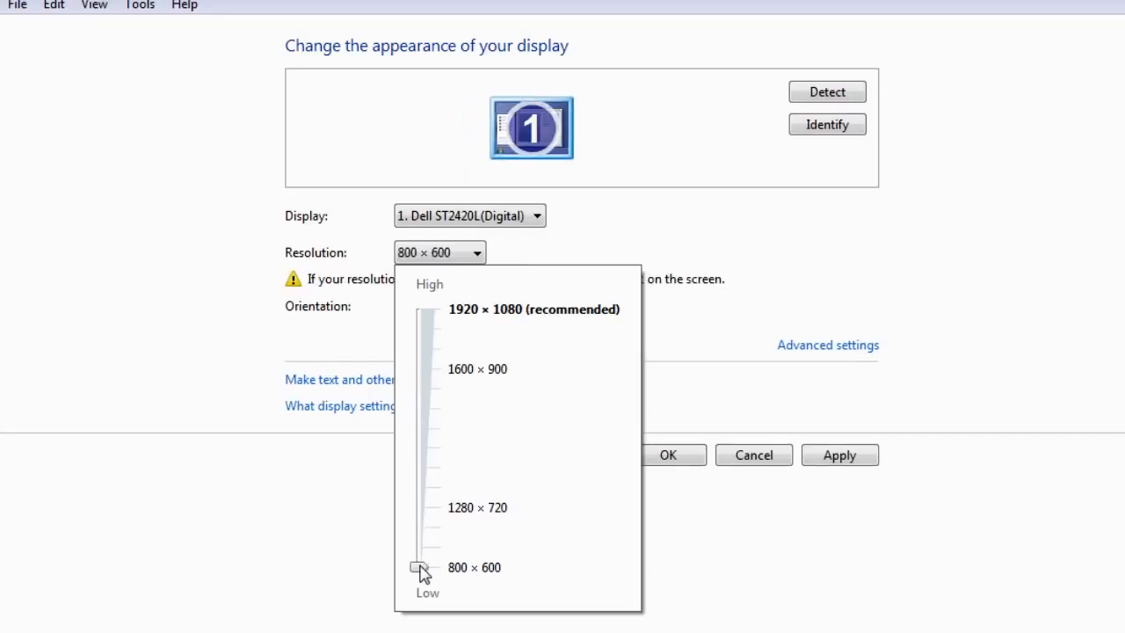
click(422, 313)
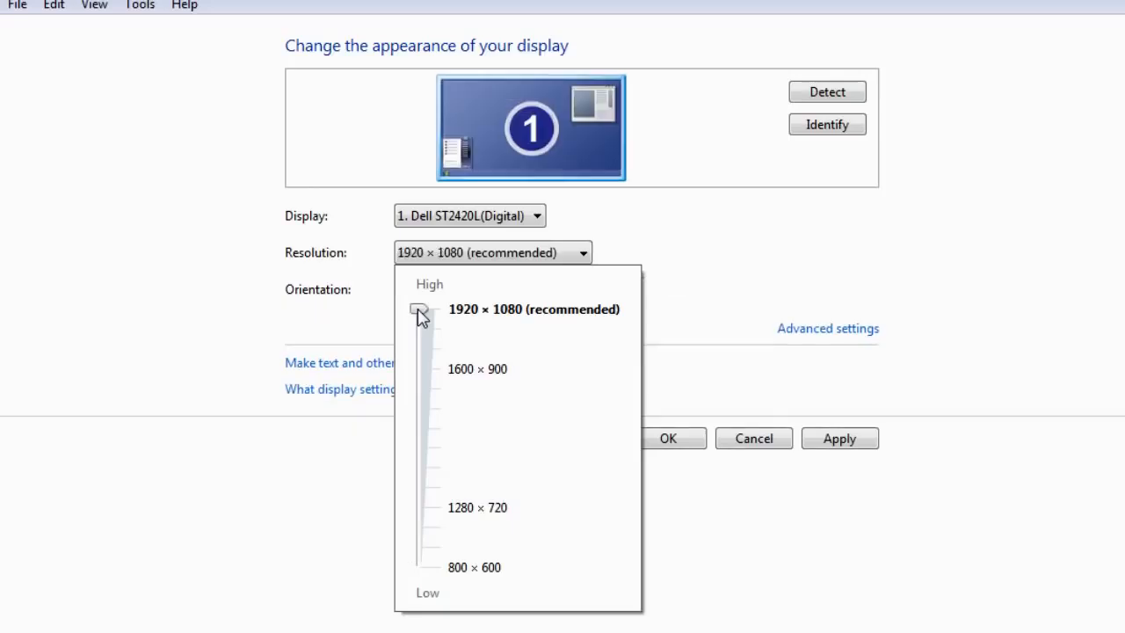
click(586, 257)
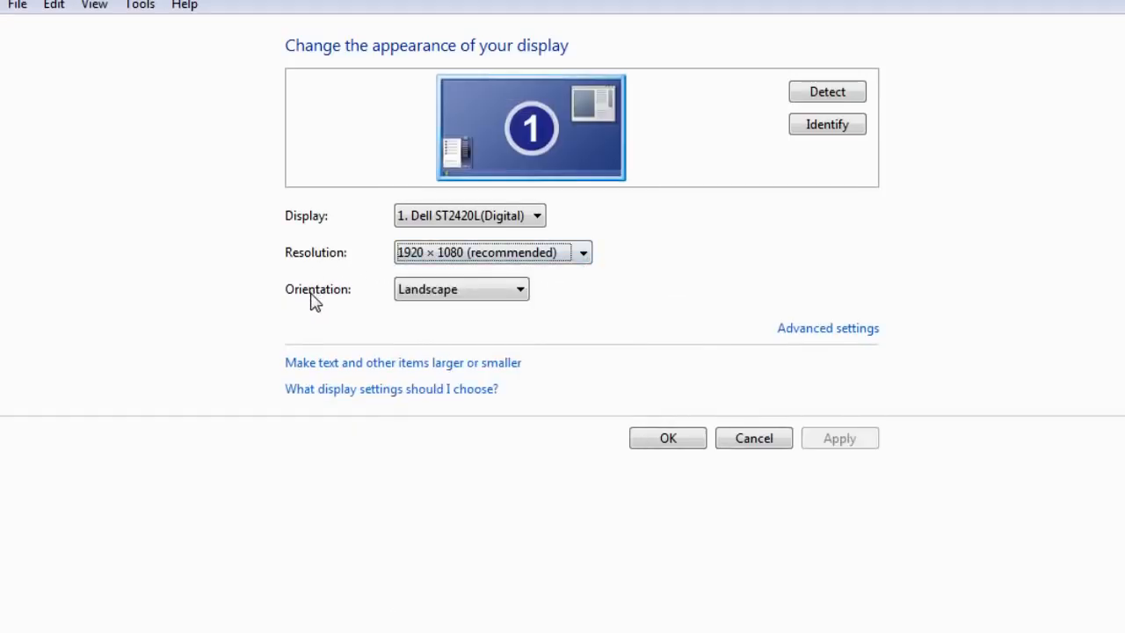
Try the Portrait, Landscape (flipped) and Portrait (flipped) screen orientations and return to Landscape.
click(520, 290)
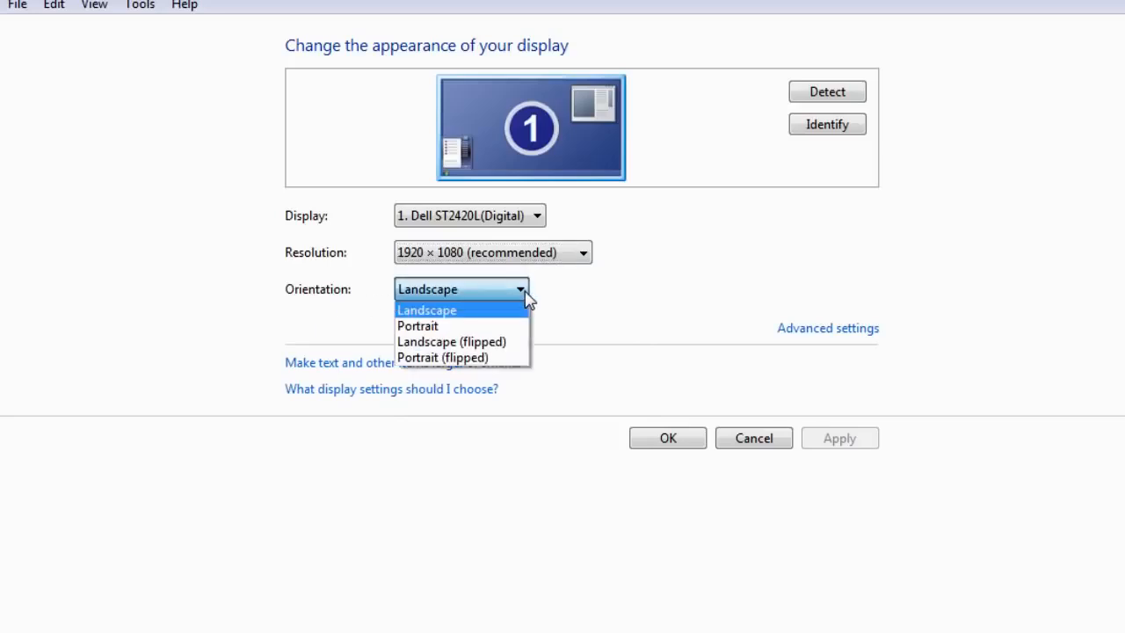
click(508, 327)
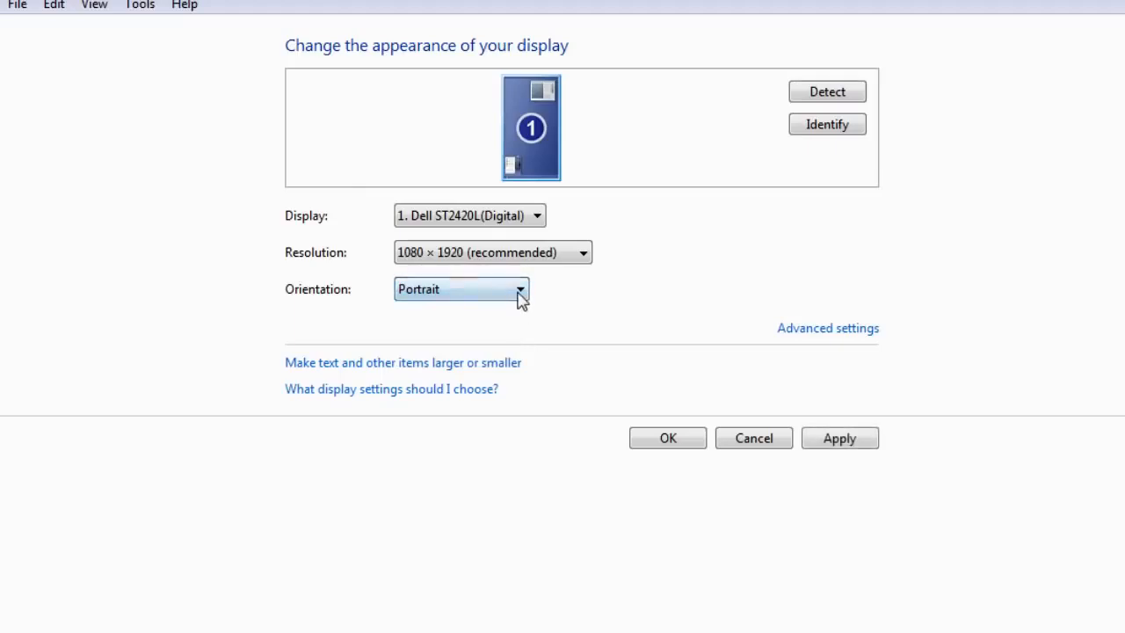
click(521, 295)
click(506, 342)
click(520, 299)
click(503, 358)
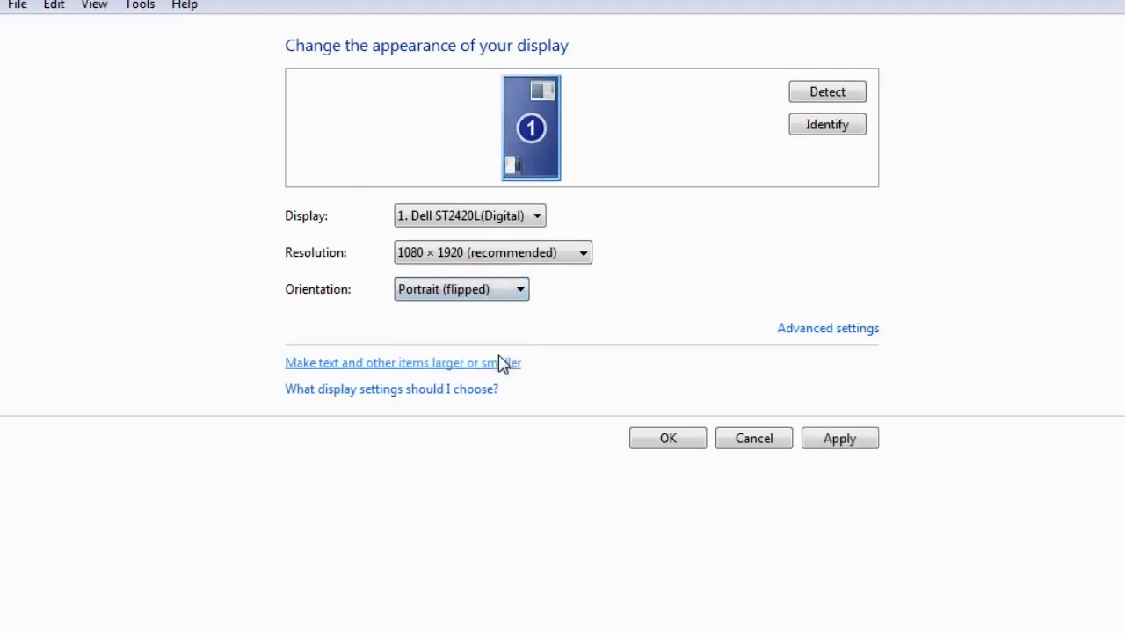
click(520, 295)
click(509, 312)
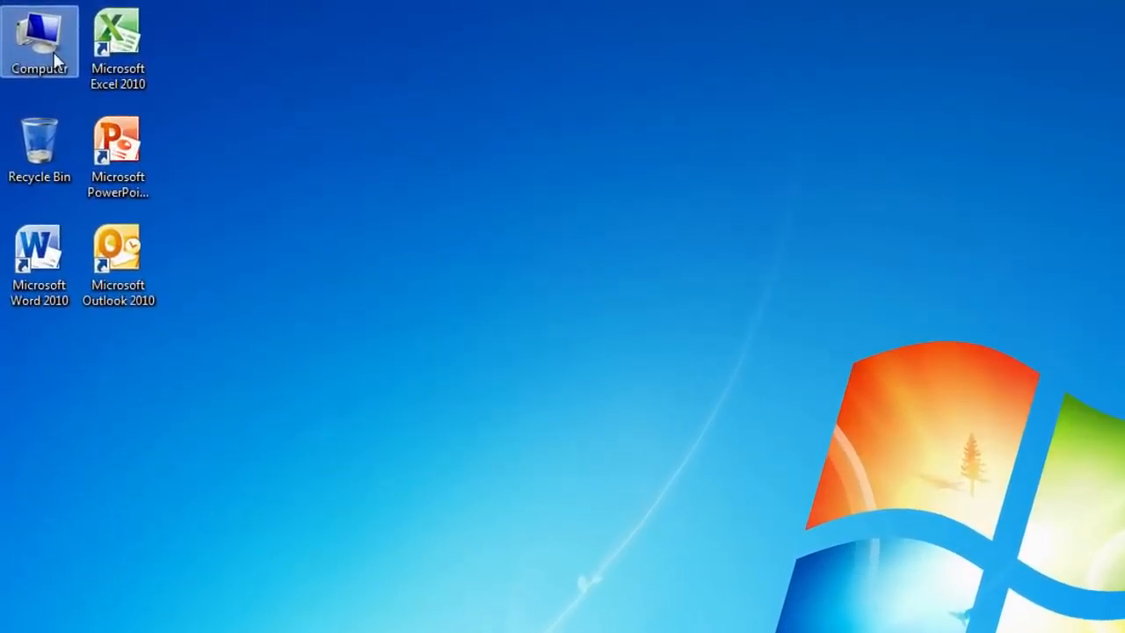
Open the Computer folder from the desktop and bring up the Windows Help topic for it.
double_click(53, 52)
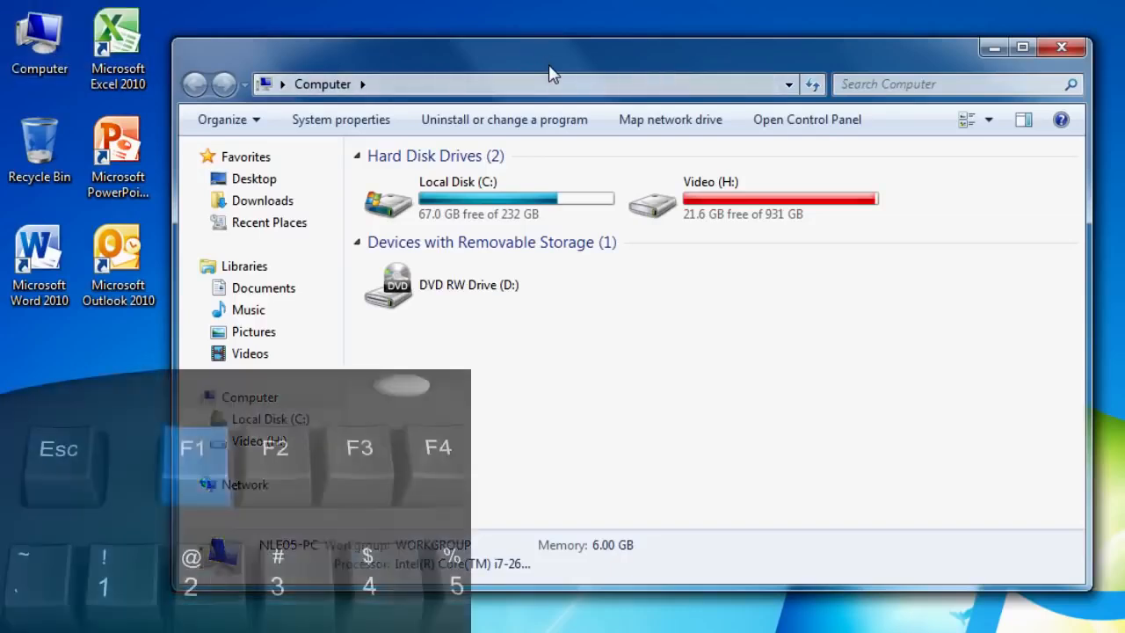
key(F1)
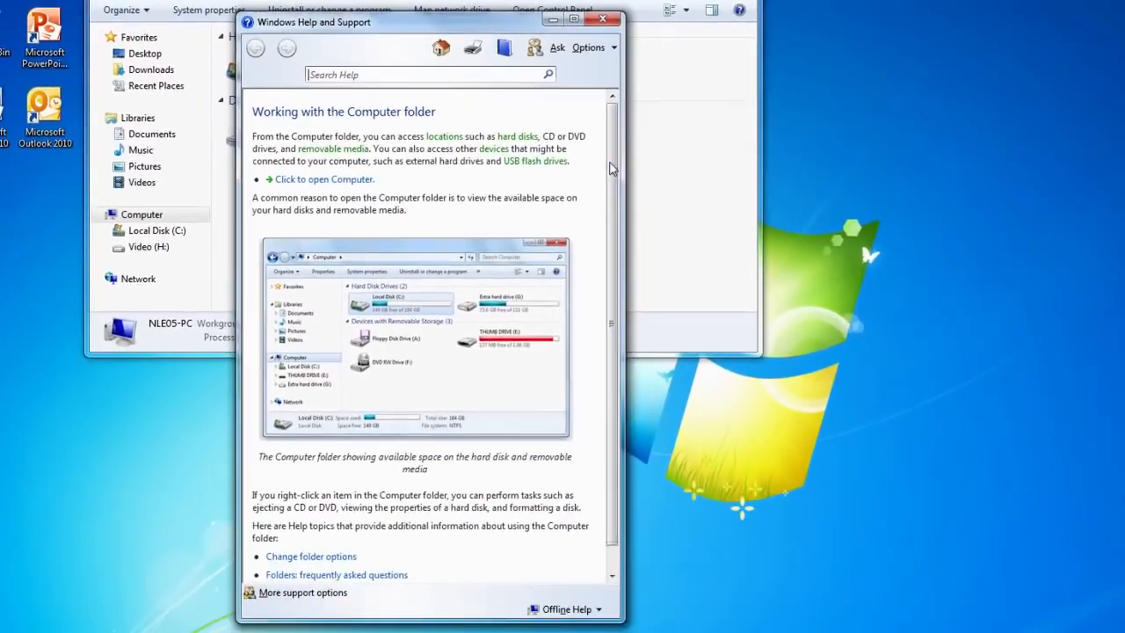
Look through the Computer folder help topic, open its related topic on changing folder options and read through it.
scroll(868, 258, down, 1)
drag(612, 177, 616, 220)
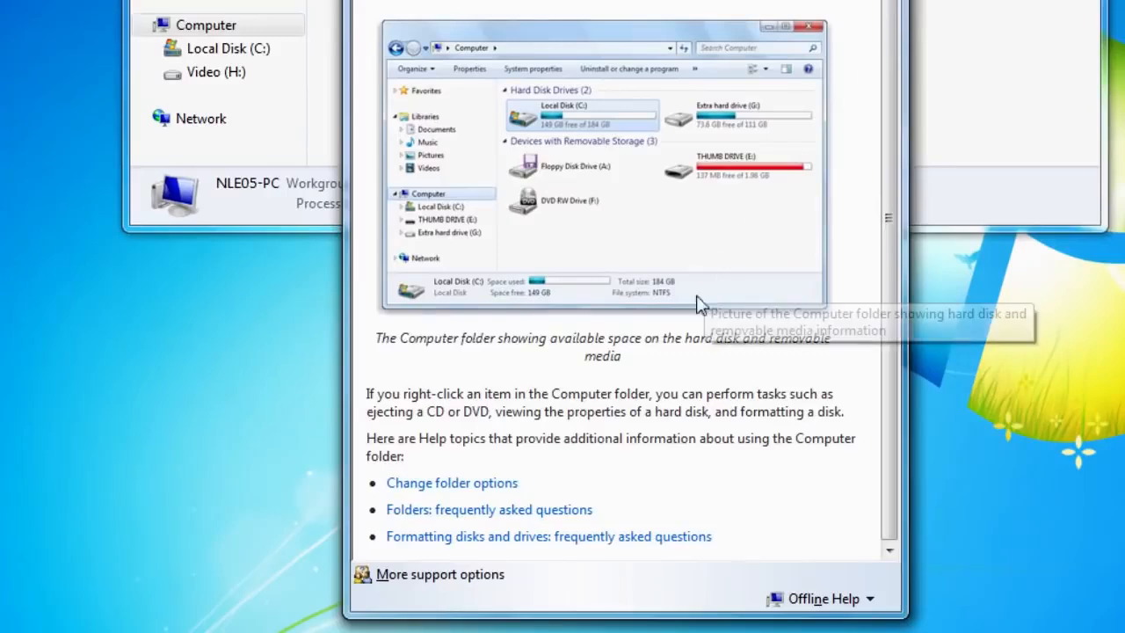
click(517, 483)
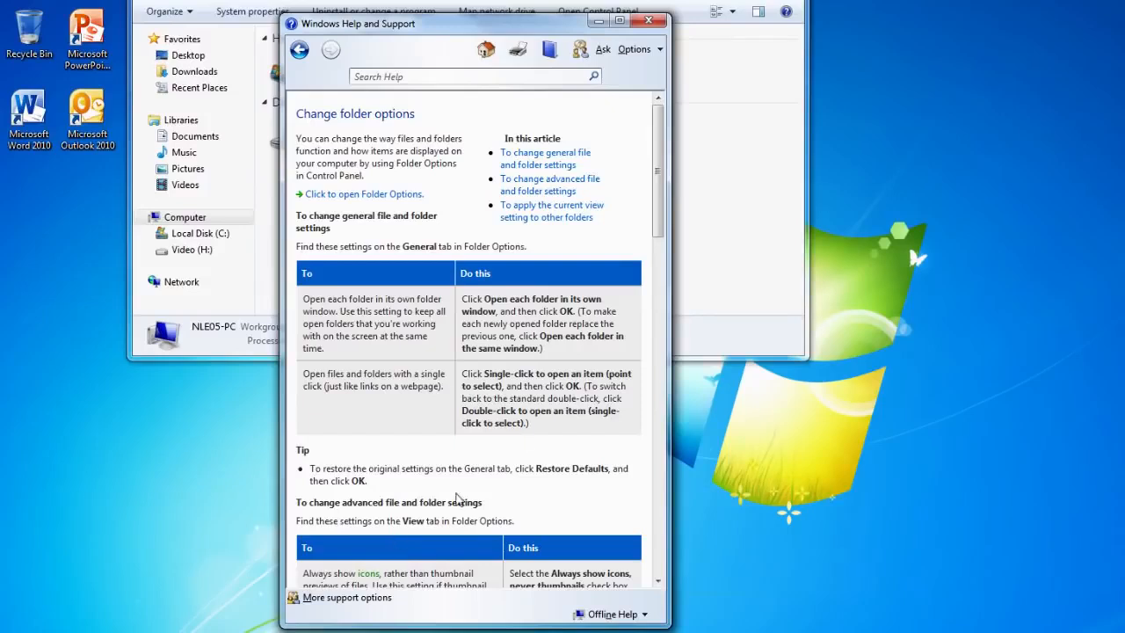
drag(663, 231, 655, 329)
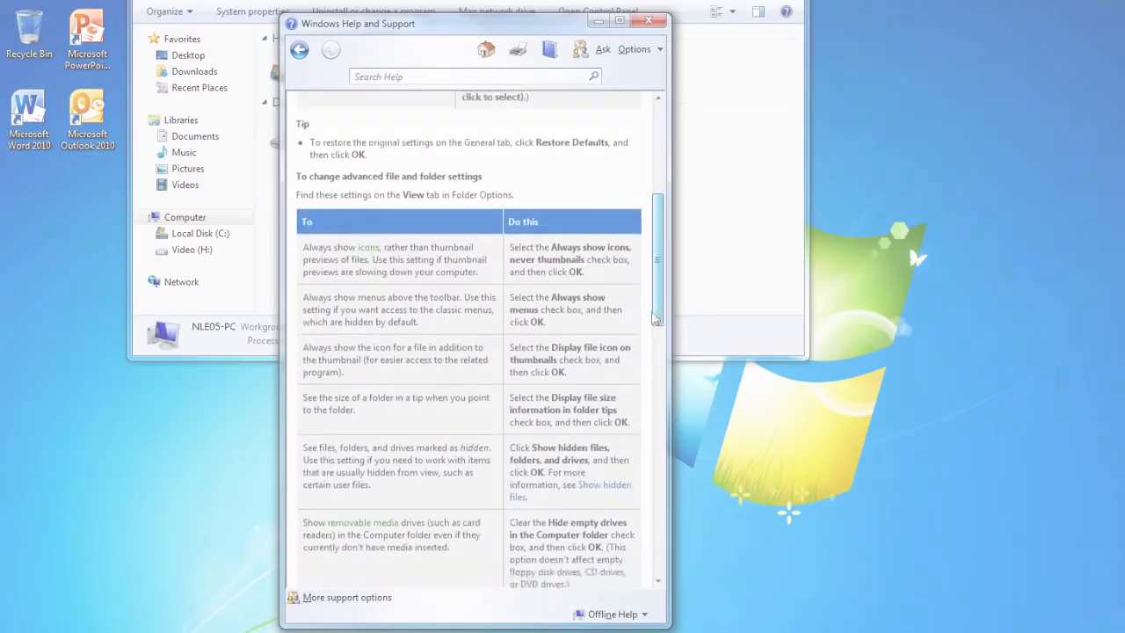